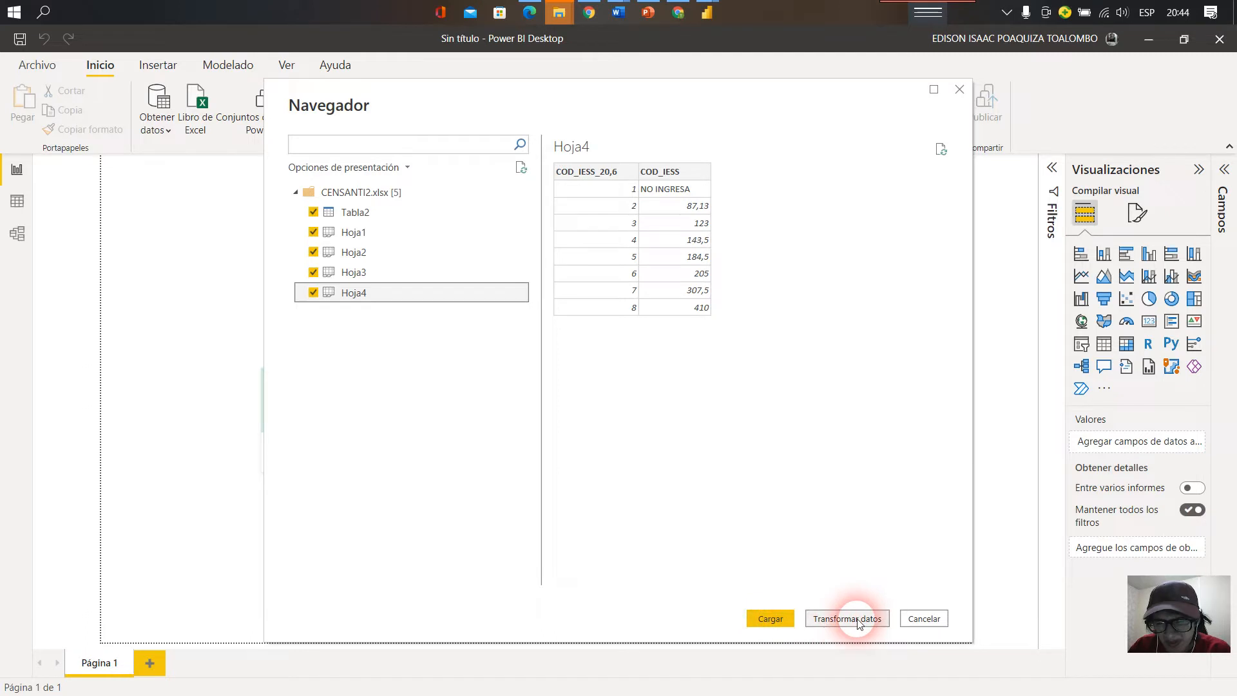
- Load the selected tables from CENSANTI2.xlsx and expand the field lists of Hoja2, Hoja3 and Hoja4
left_click(786, 621)
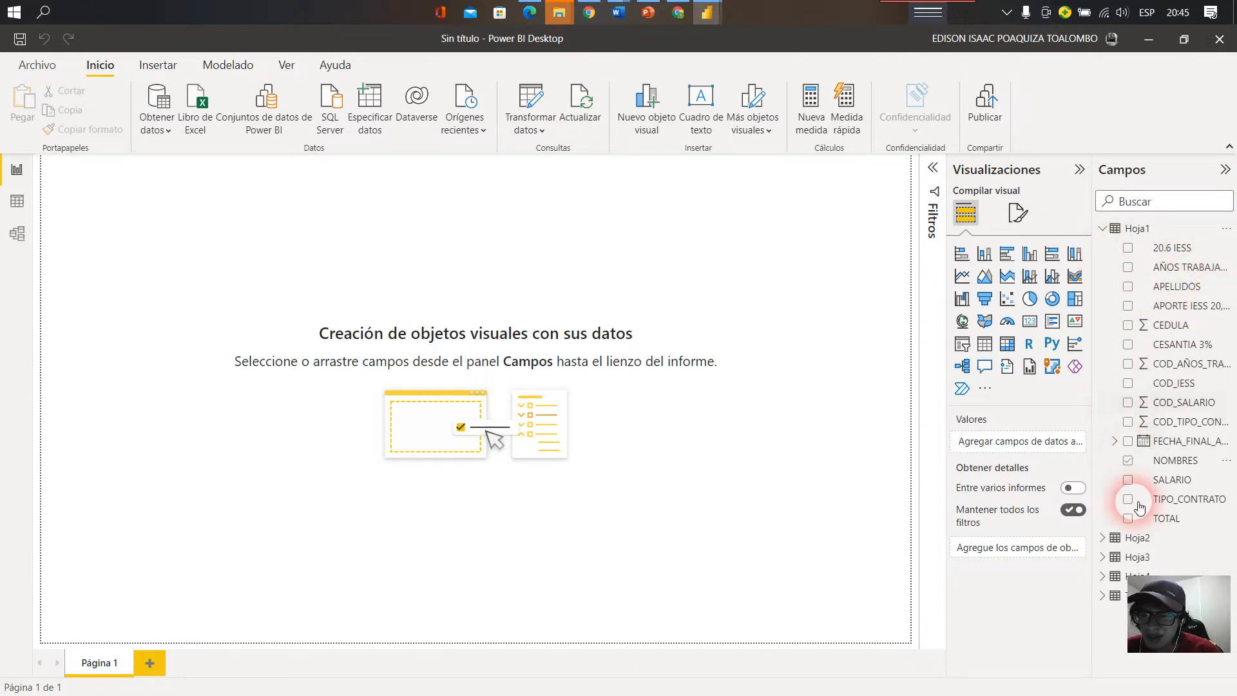
left_click(1103, 538)
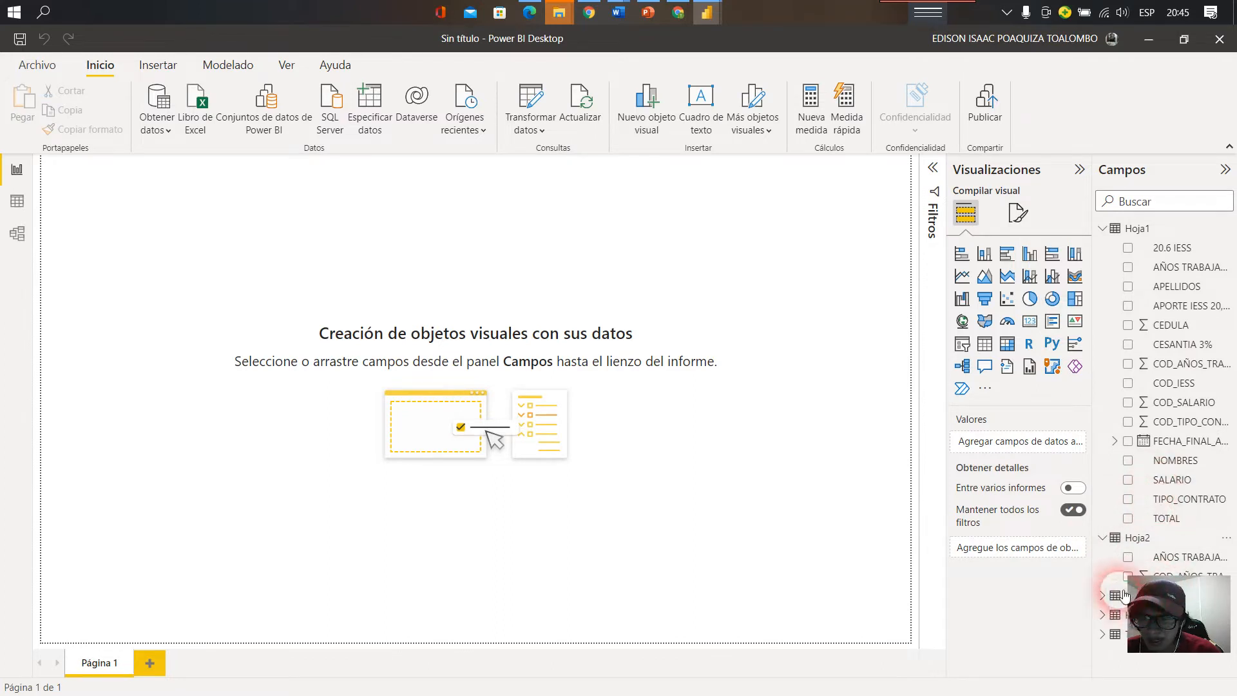
left_click(1103, 596)
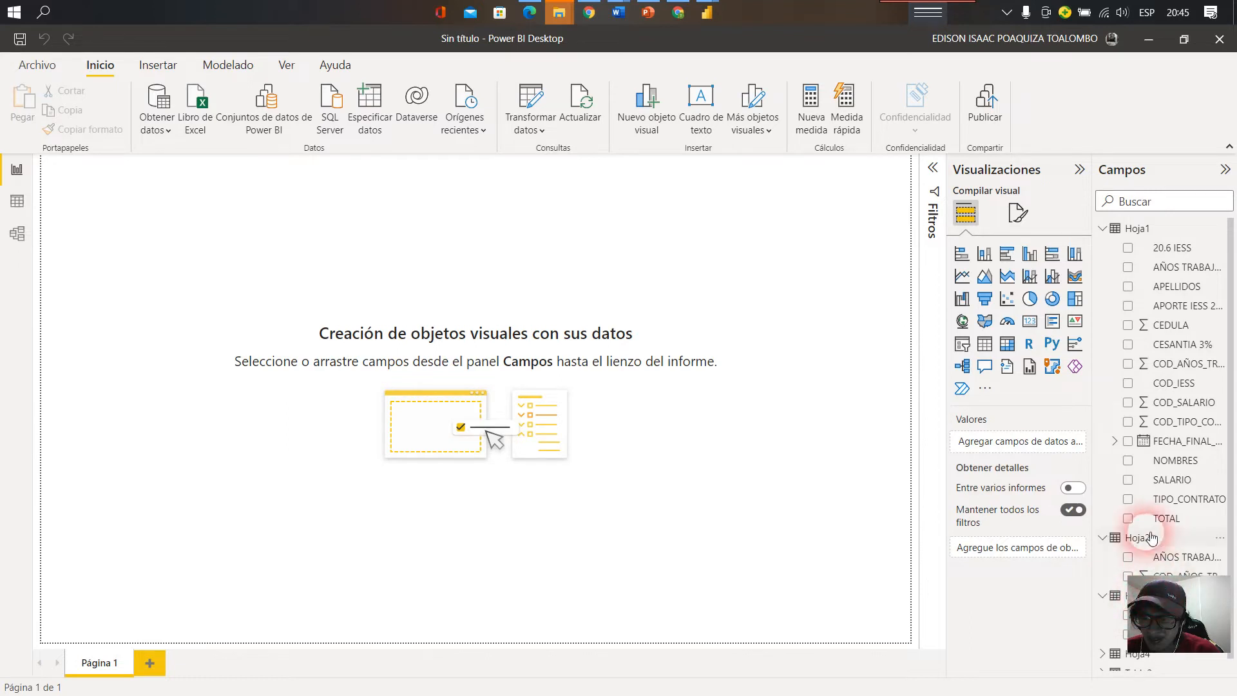
scroll(1147, 531, "down", 1)
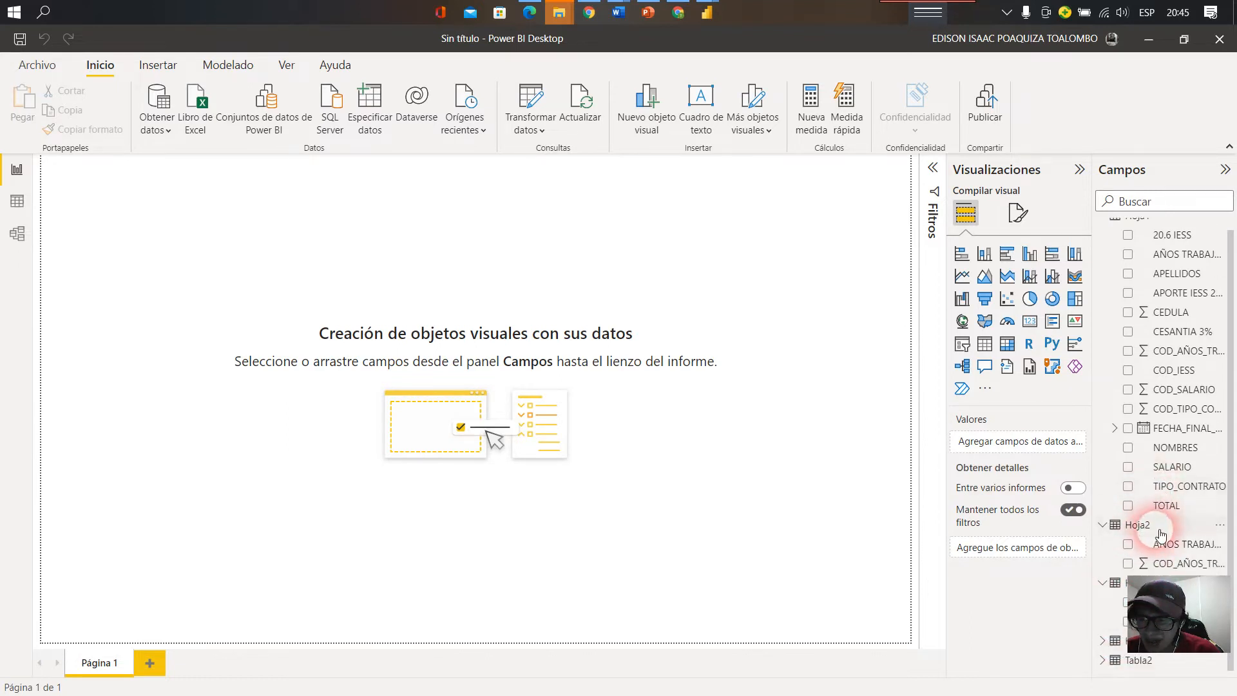
left_click(1104, 644)
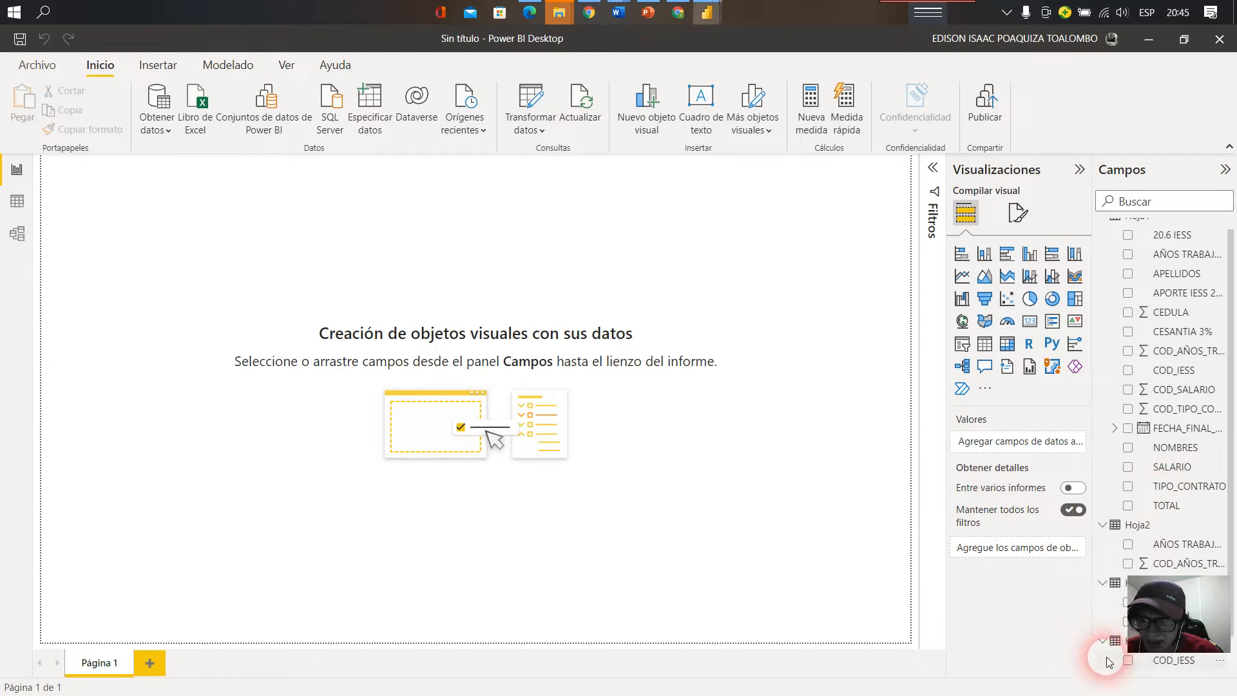
scroll(1140, 525, "up", 1)
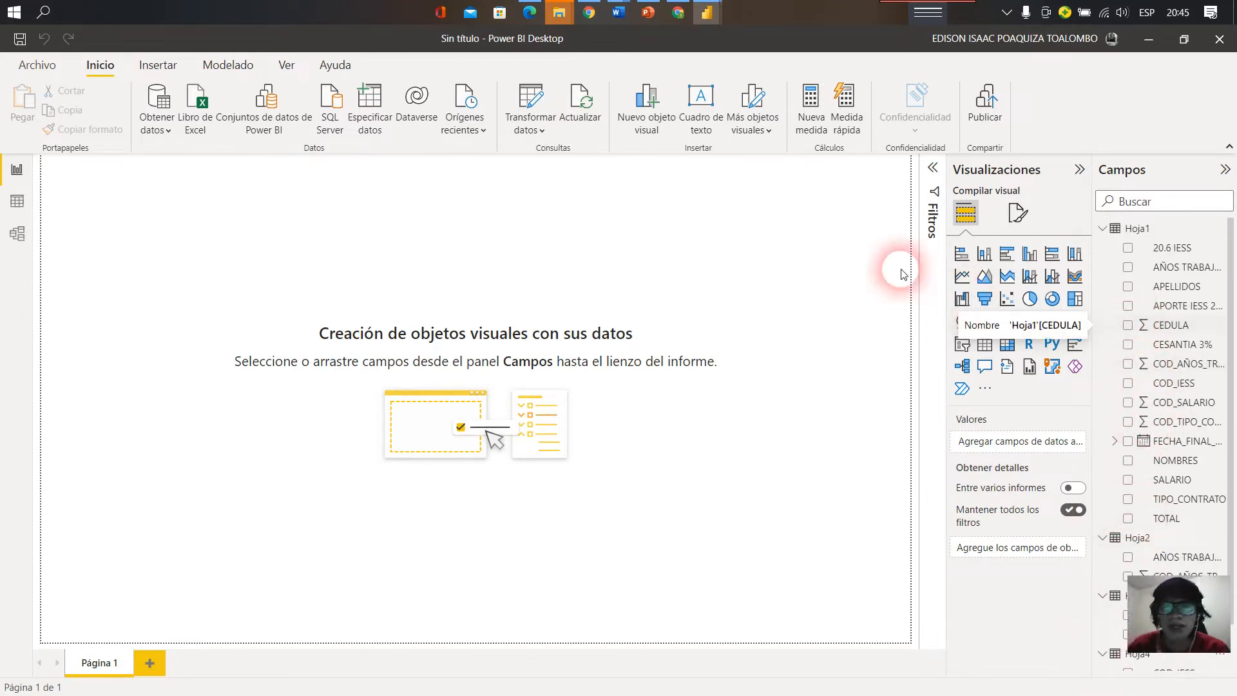
- Add an empty funnel chart to the report page and move it slightly inward from the page corner
left_click(993, 300)
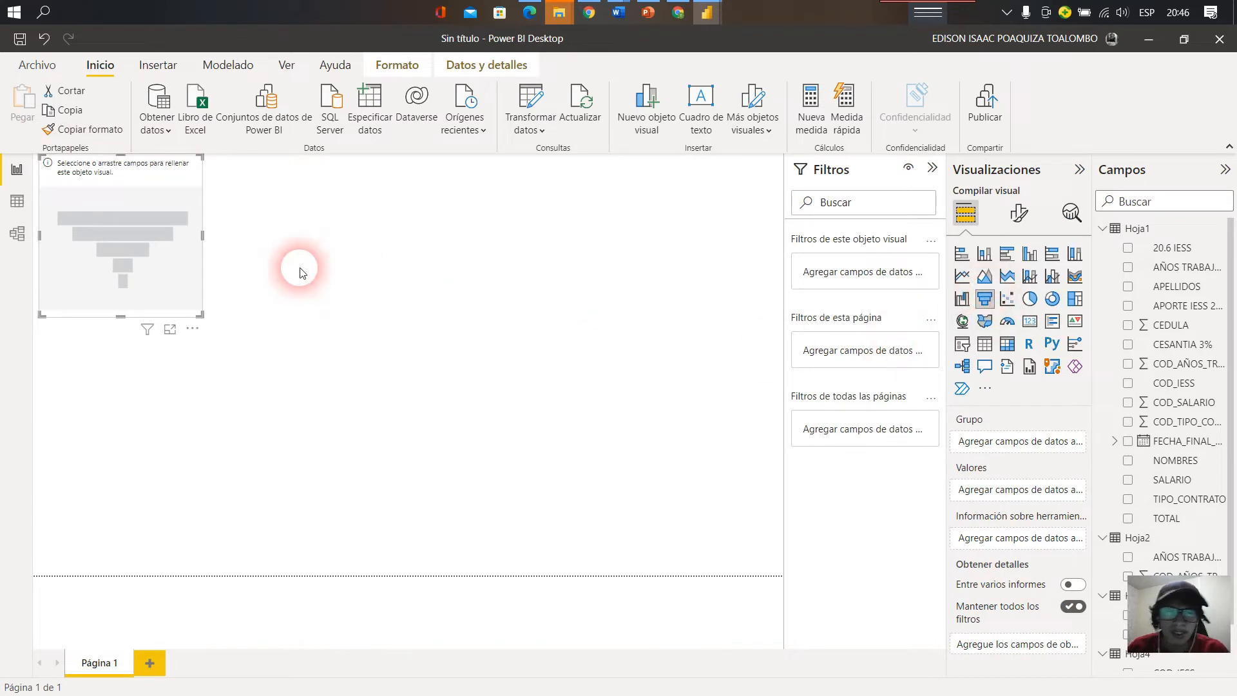
left_click_drag(142, 176, 196, 205)
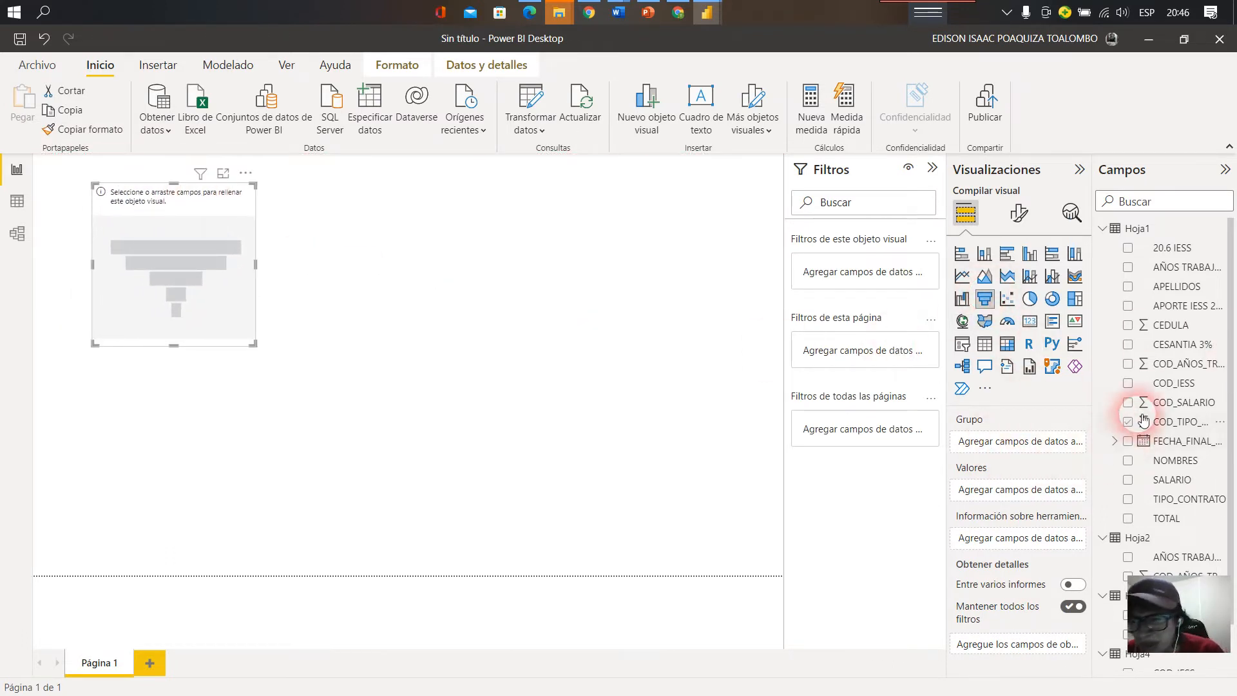
scroll(1179, 412, "down", 2)
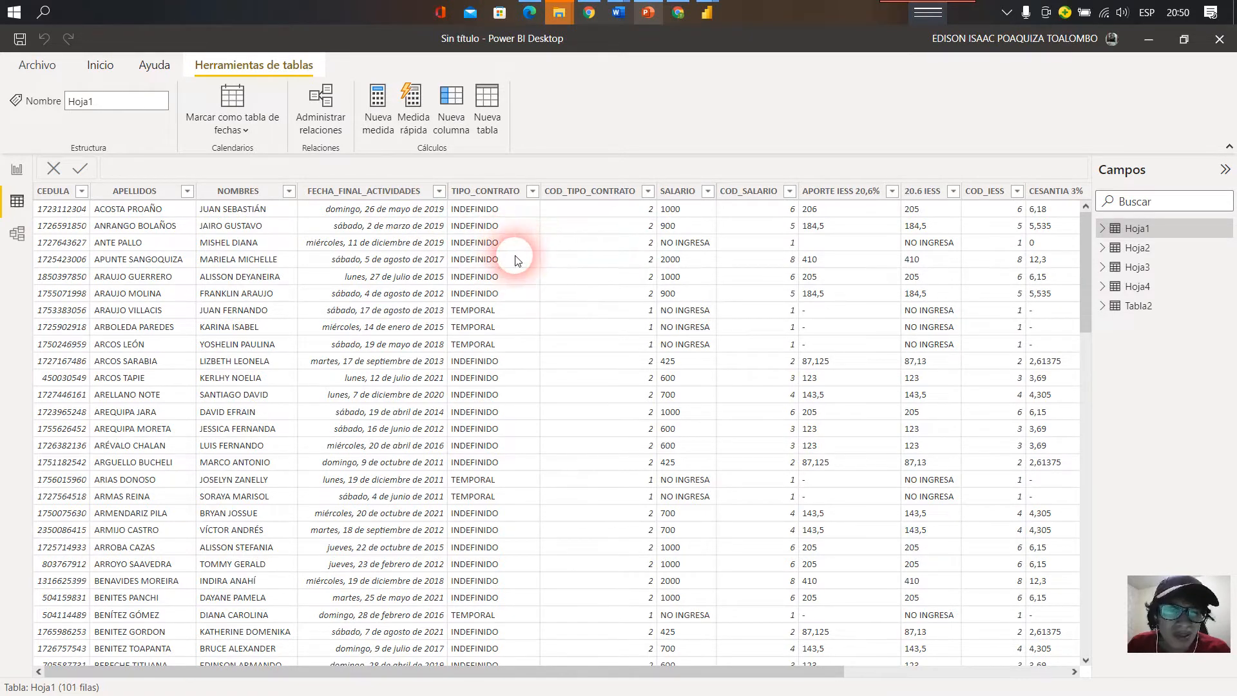
- Examine the Hoja1 data table, reviewing its contract type, salary, IESS contribution, years worked and TOTAL columns
scroll(505, 270, "down", 2)
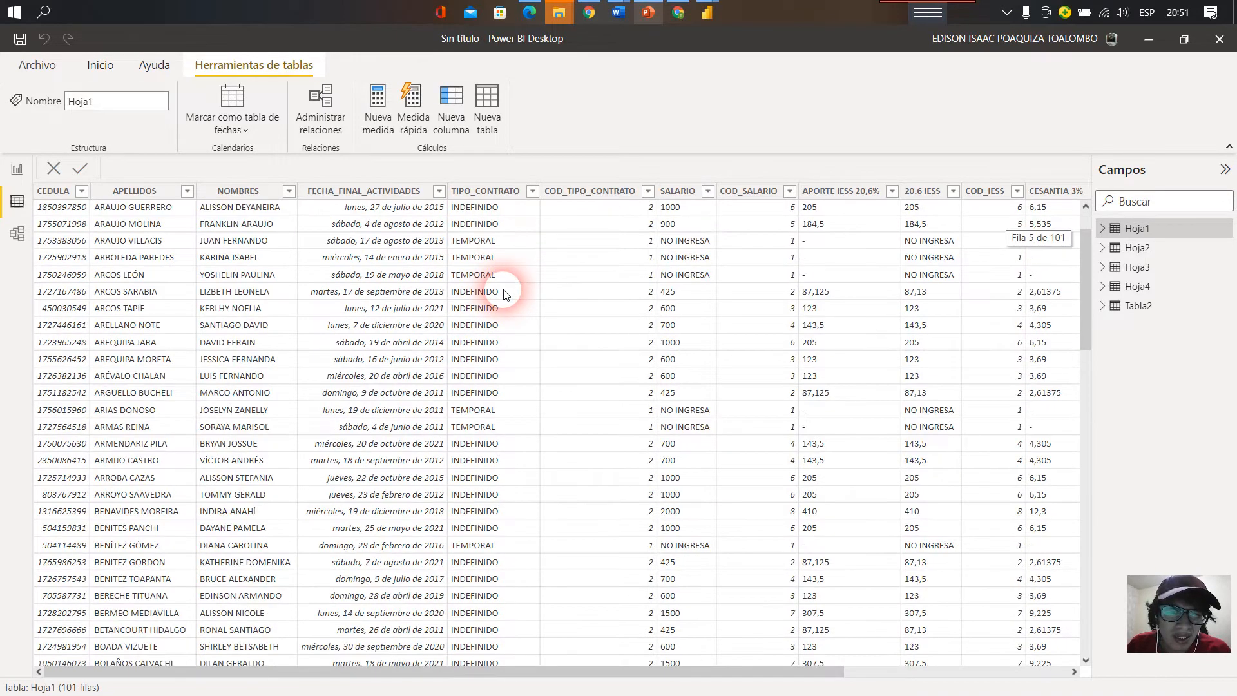
scroll(502, 322, "down", 2)
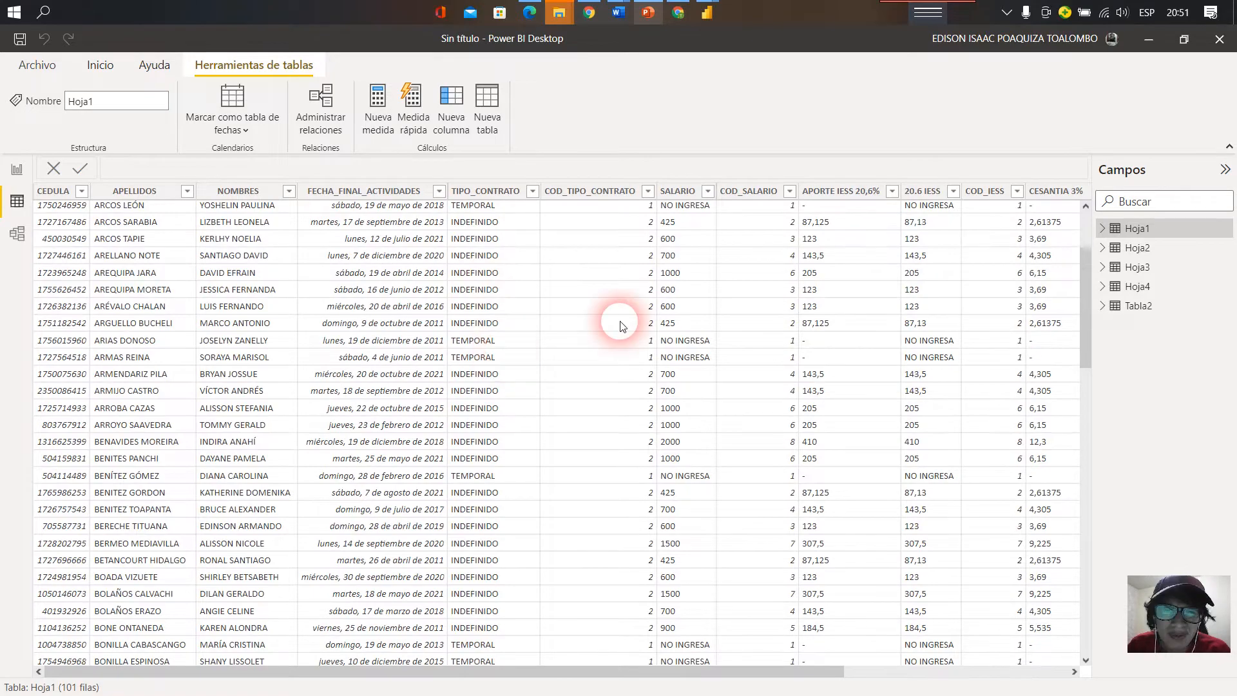
scroll(620, 325, "down", 6)
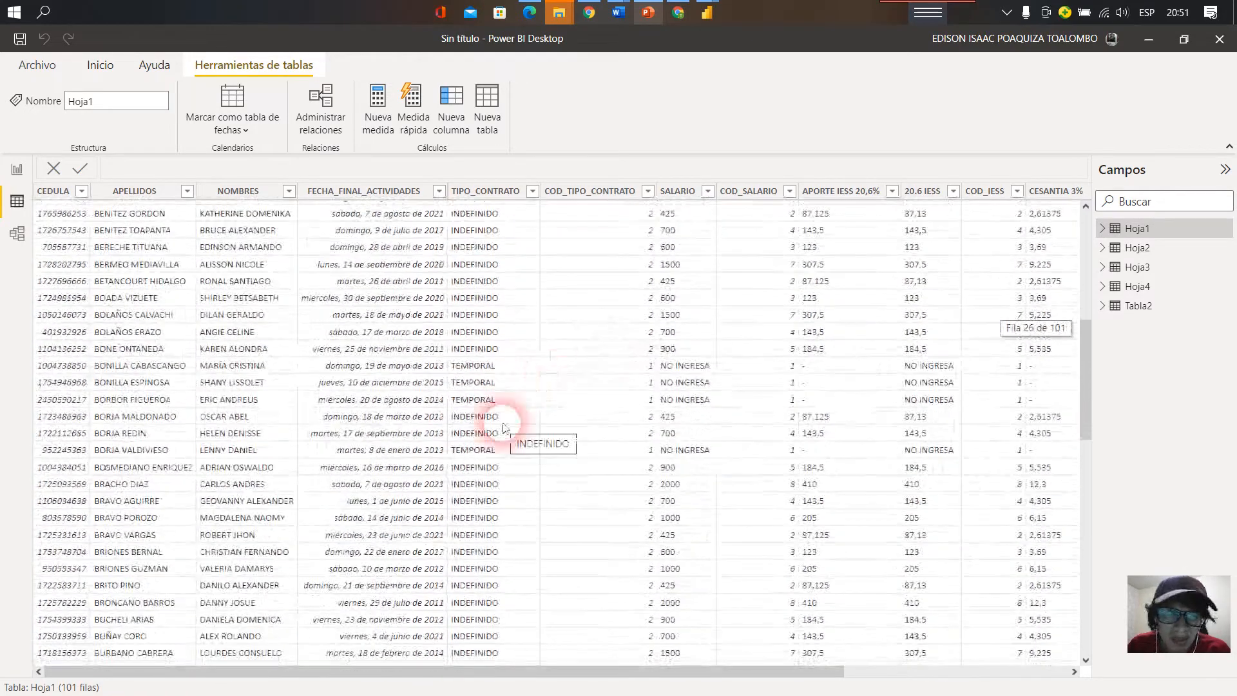
scroll(504, 428, "down", 3)
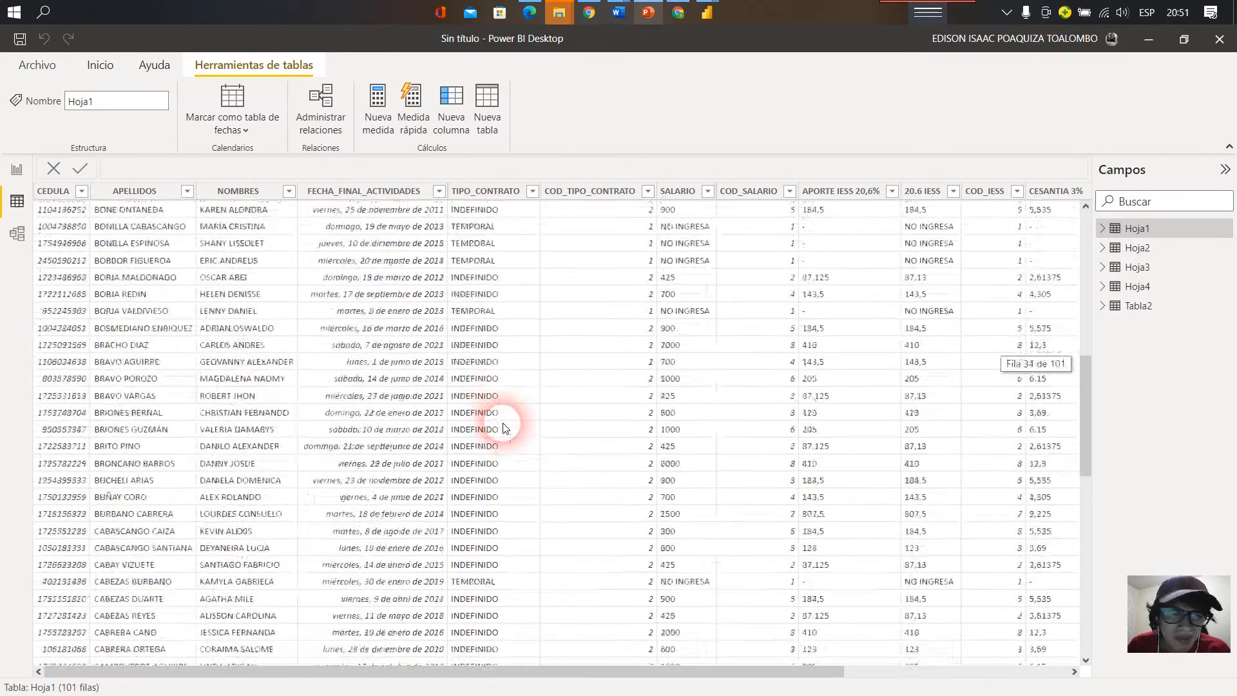
scroll(502, 422, "up", 12)
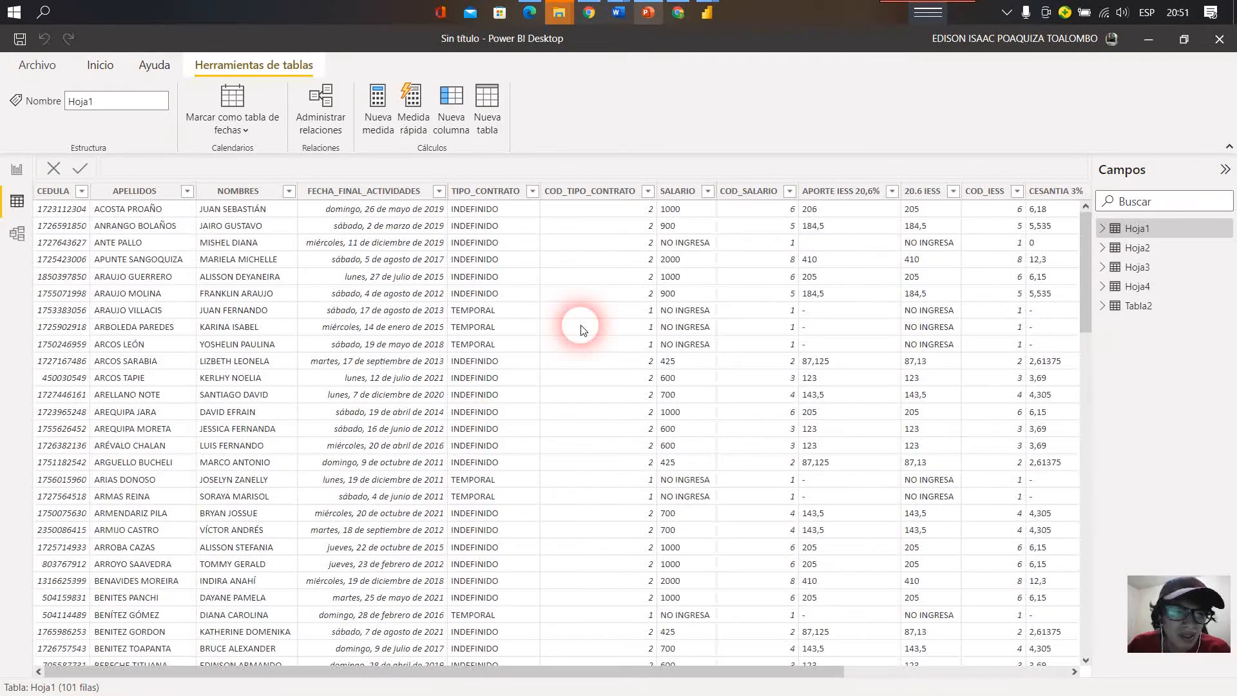
scroll(523, 348, "down", 12)
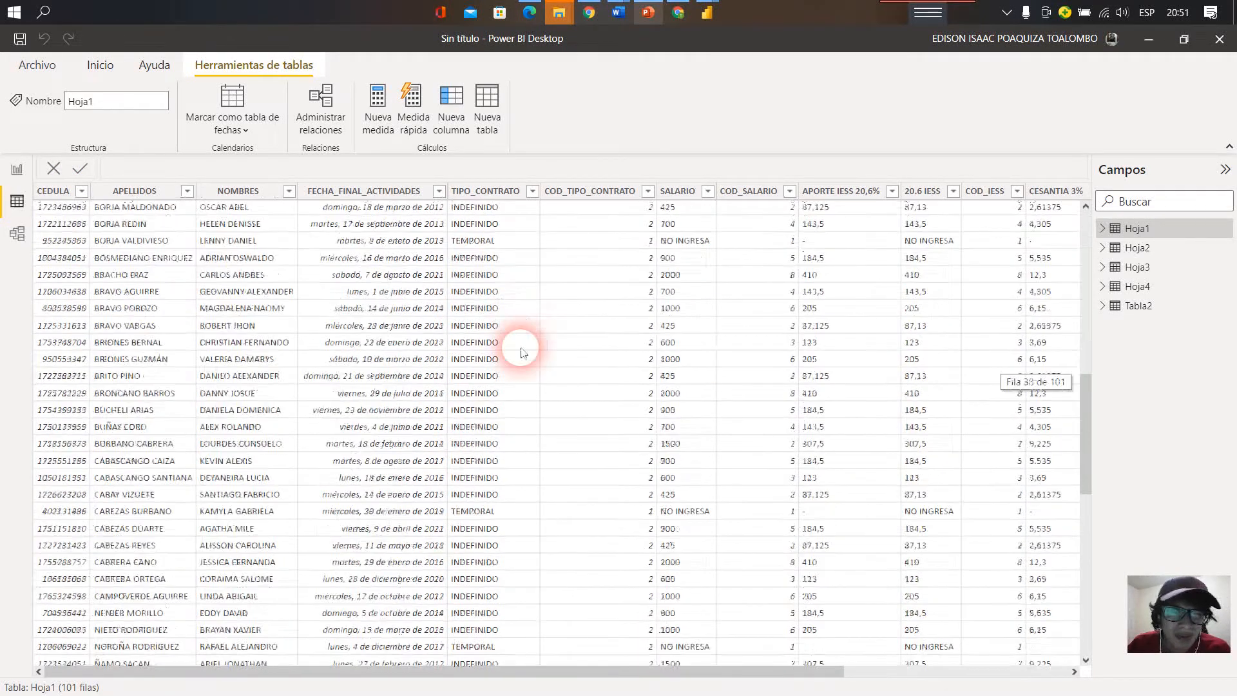
scroll(520, 352, "up", 12)
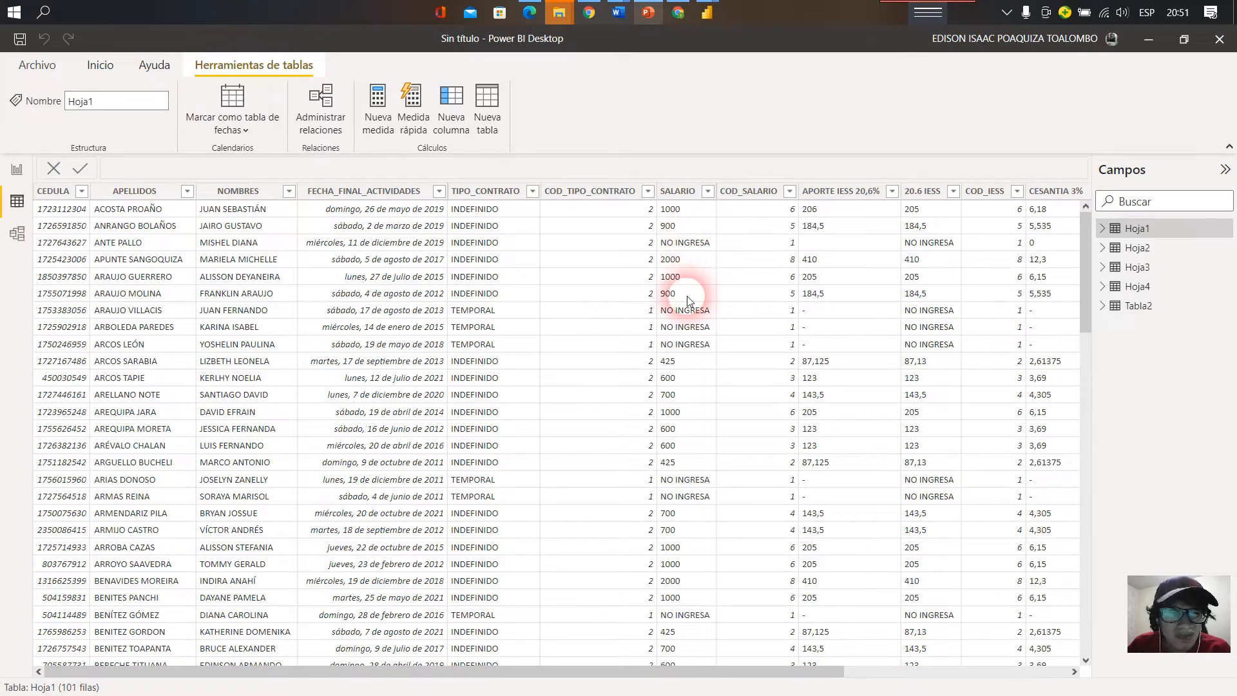
scroll(692, 310, "down", 9)
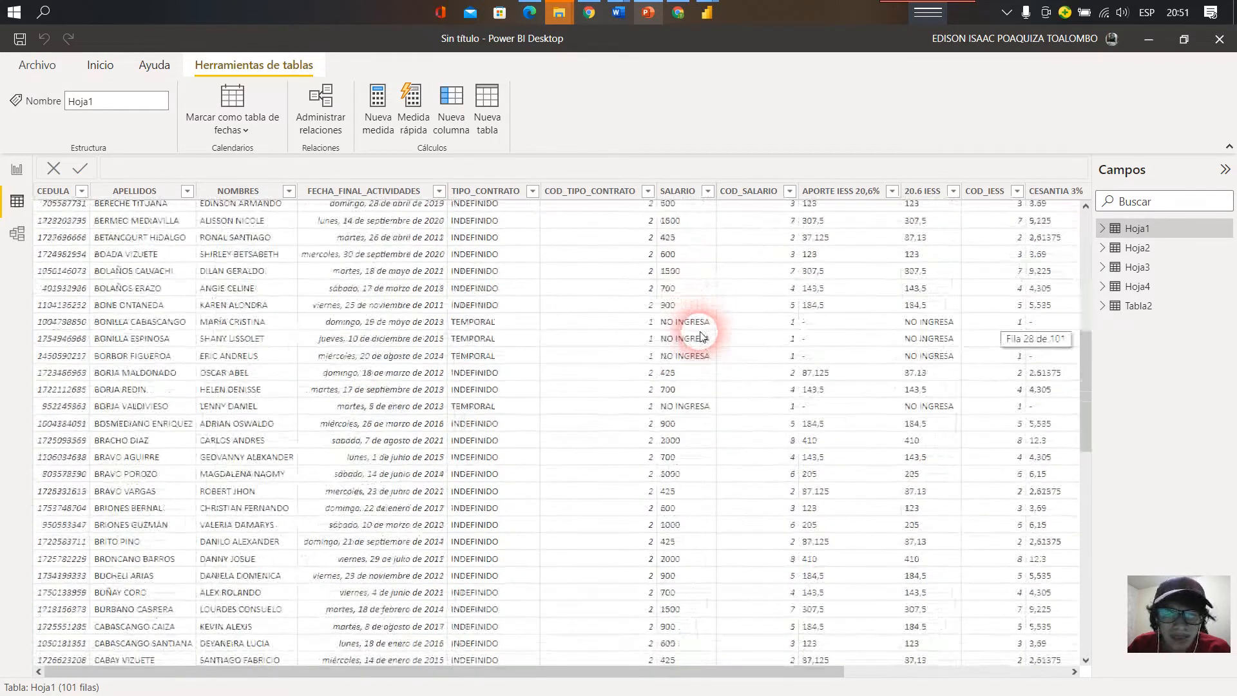
scroll(741, 309, "up", 10)
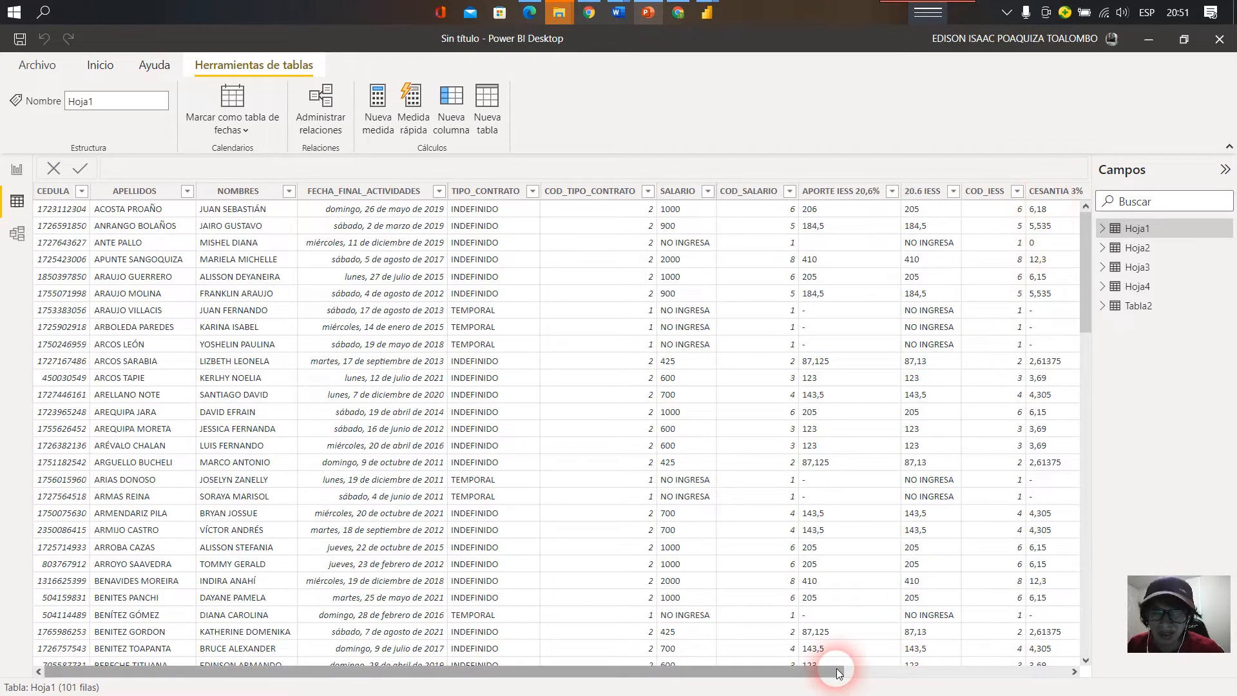
left_click_drag(866, 673, 1116, 688)
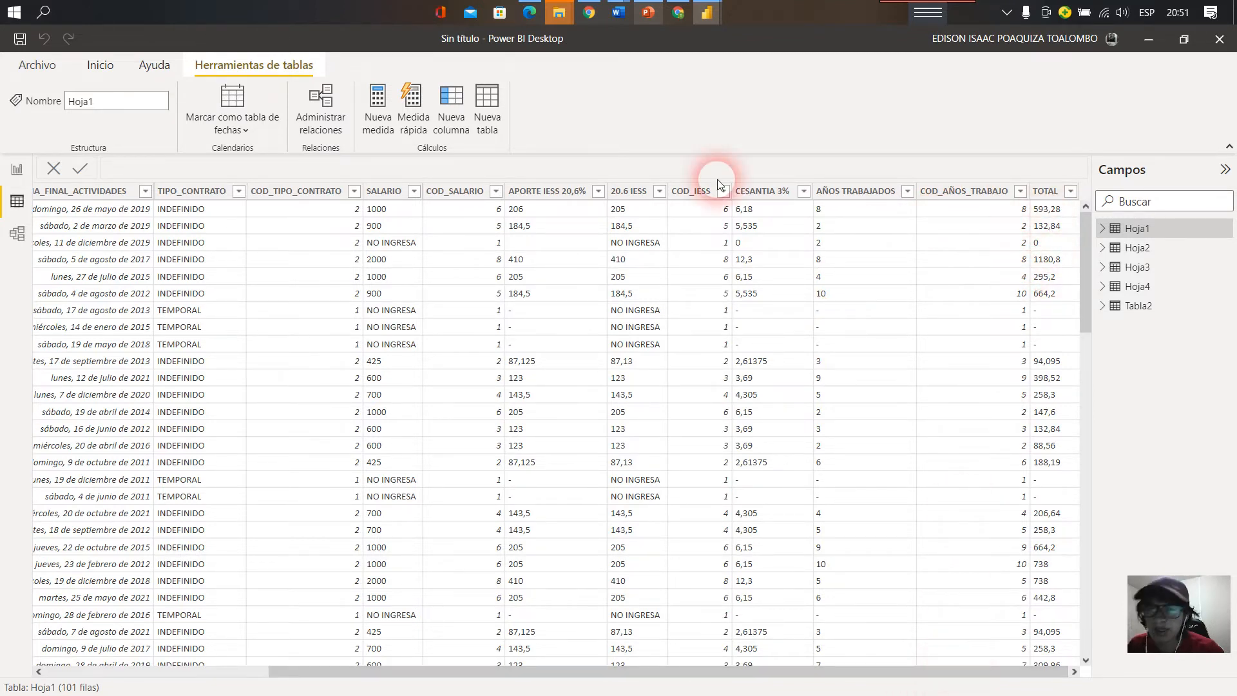
- Return to the report page and remove SALARIO and Recuento de TOTAL from the funnel chart grouped by SALARIO
left_click(17, 170)
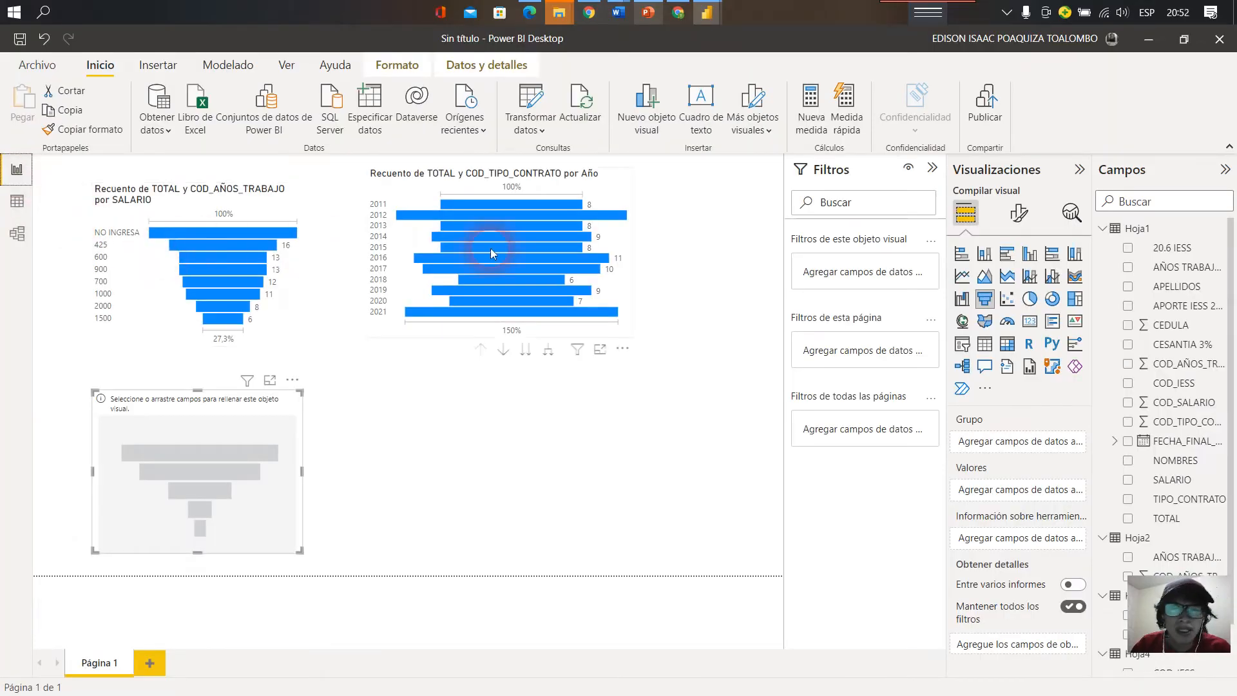
left_click(296, 246)
left_click(1020, 394)
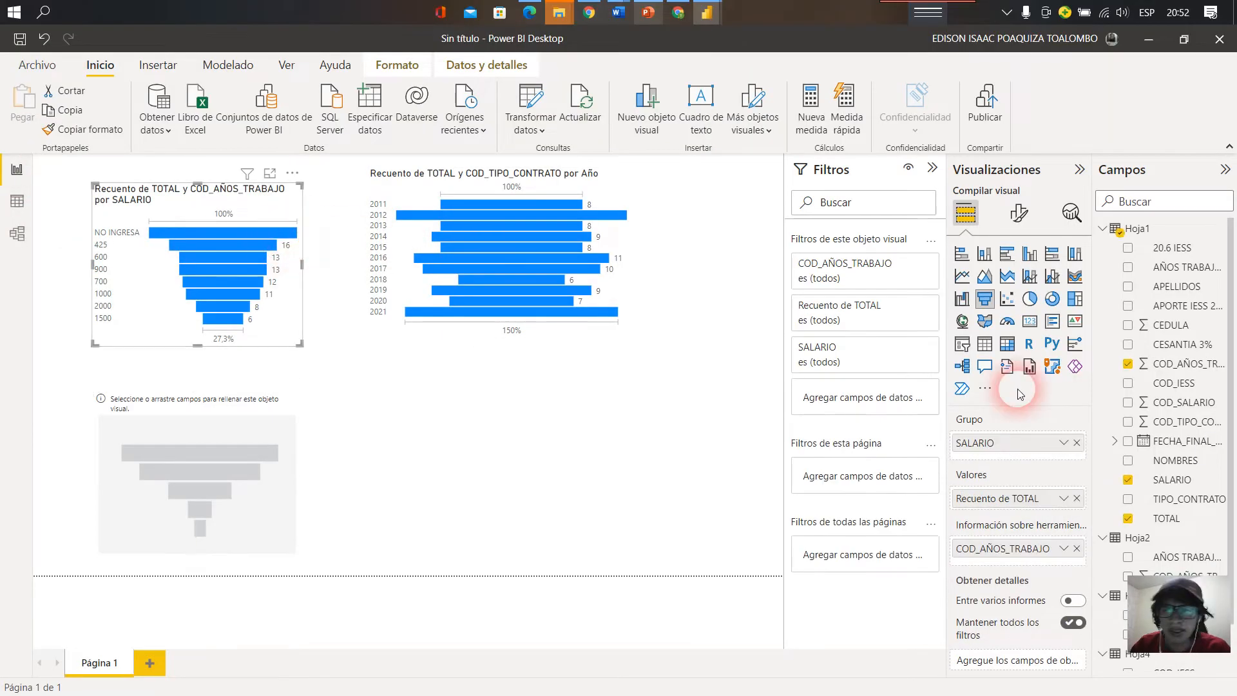
left_click(1082, 443)
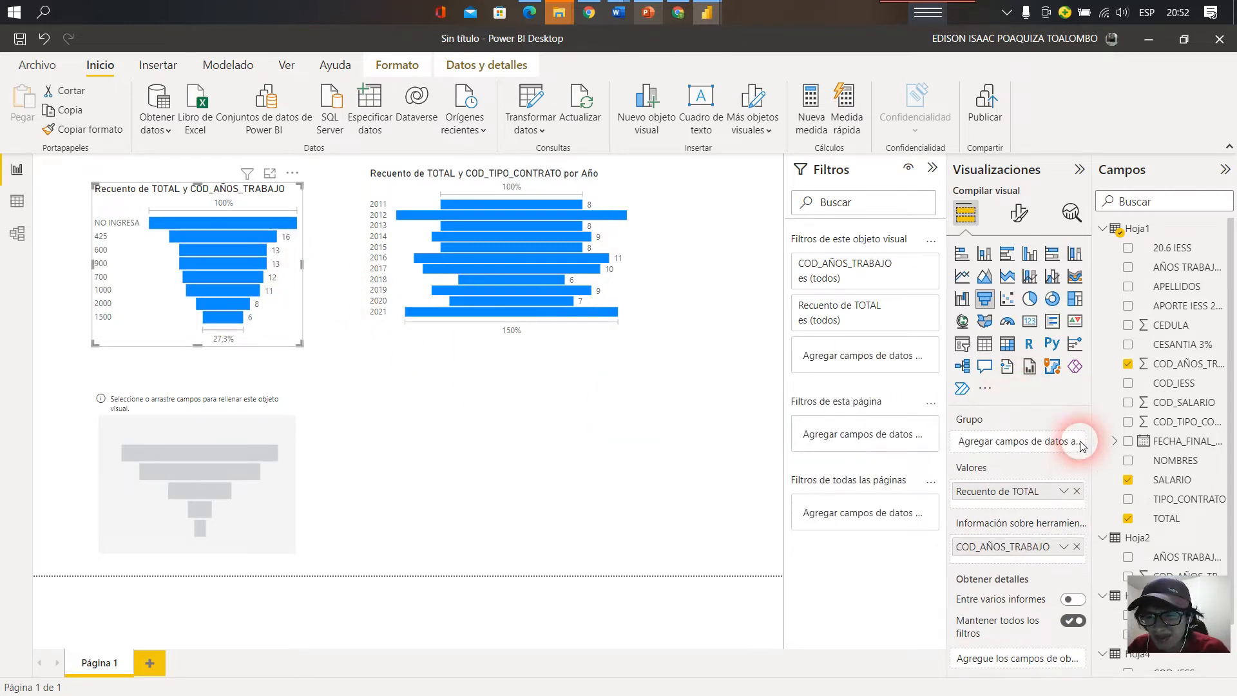
left_click(1076, 492)
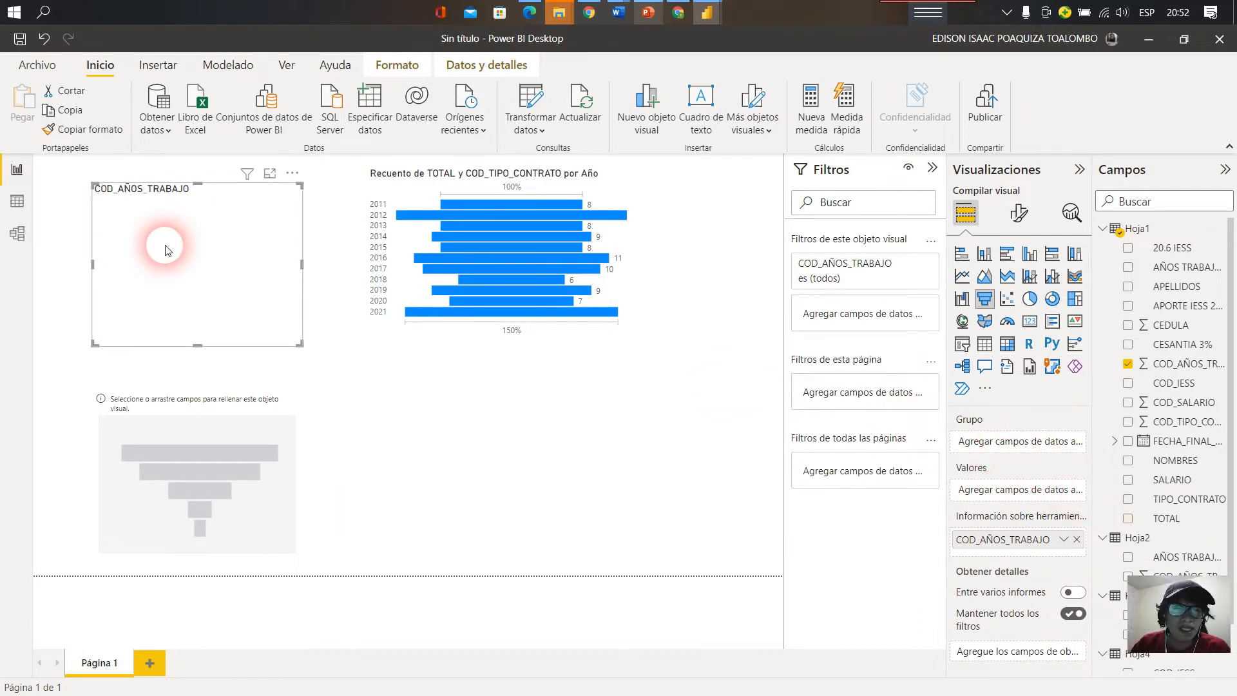
- Group the emptied funnel chart by SALARIO with TOTAL as its values, and widen it until it reaches the neighbouring chart
left_click(1130, 480)
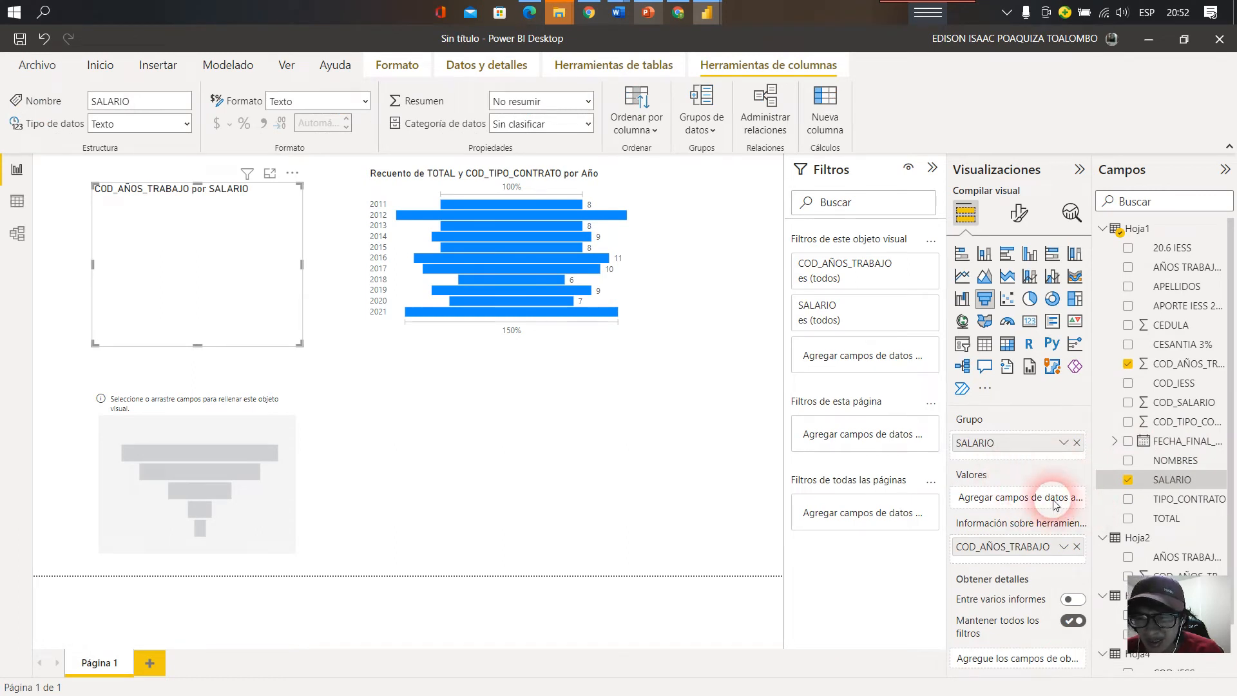
left_click_drag(1164, 521, 1029, 503)
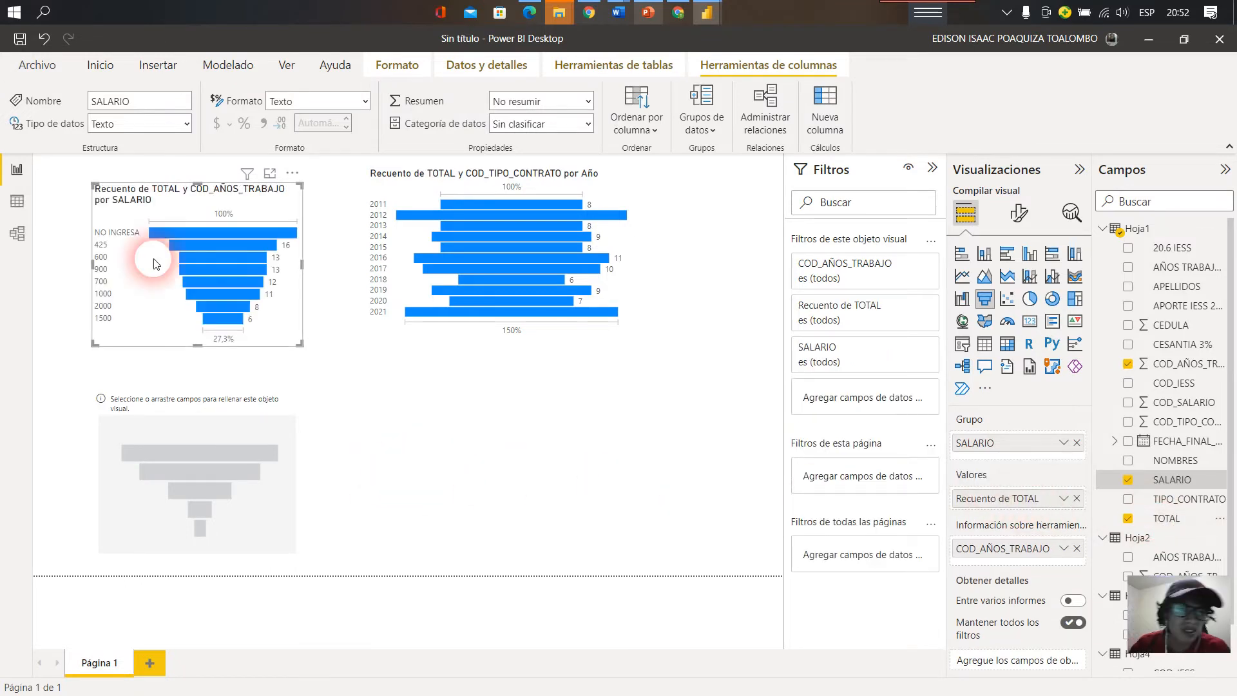
left_click_drag(302, 264, 336, 269)
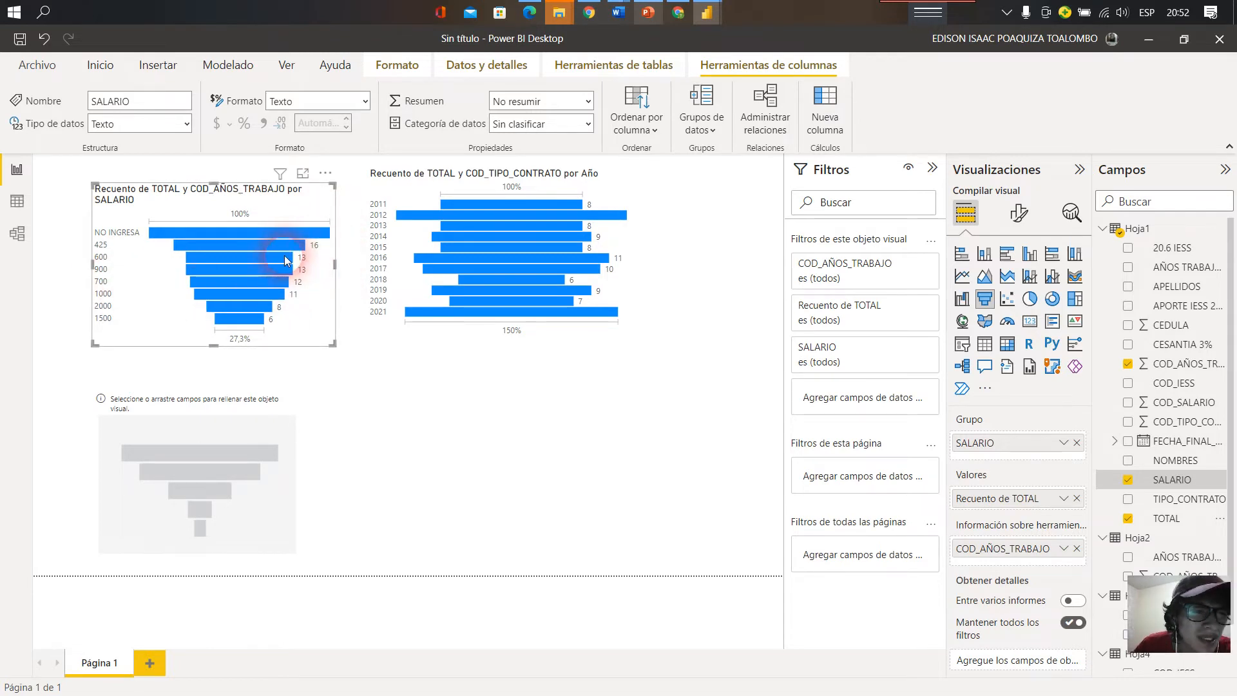
left_click_drag(336, 263, 368, 259)
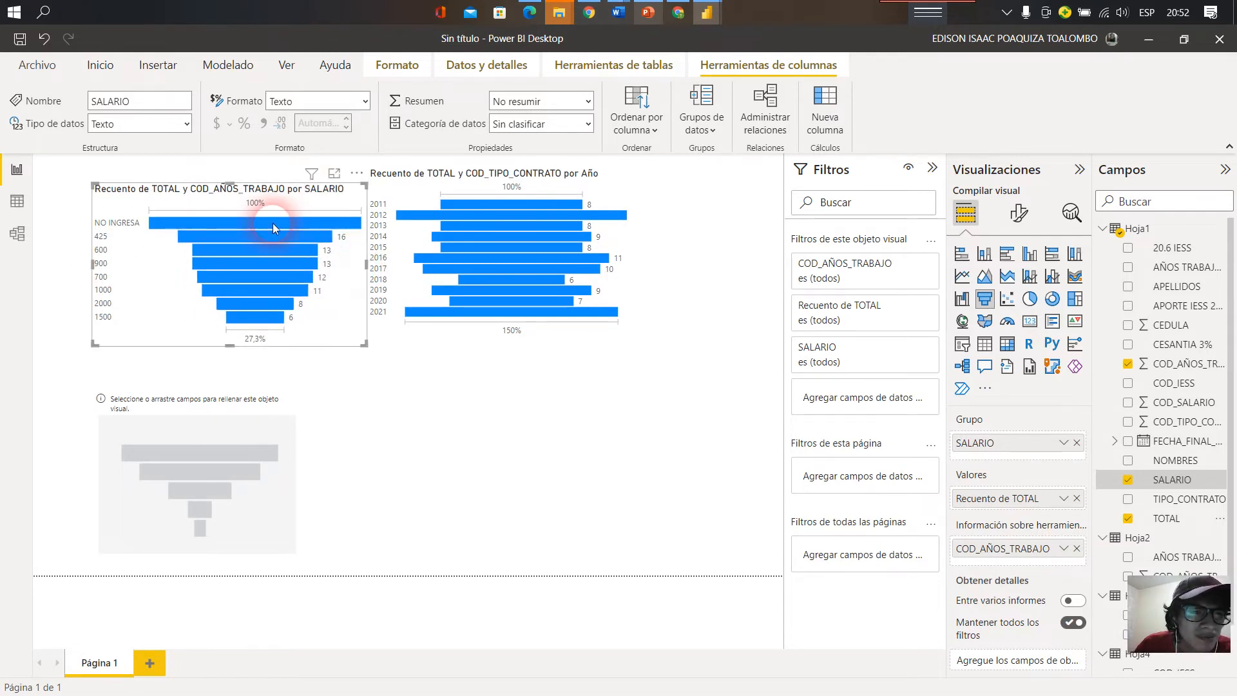
- Examine the details of the NO INGRESA, 425 and 1500 bars in the SALARIO funnel chart
mouse_move(268, 223)
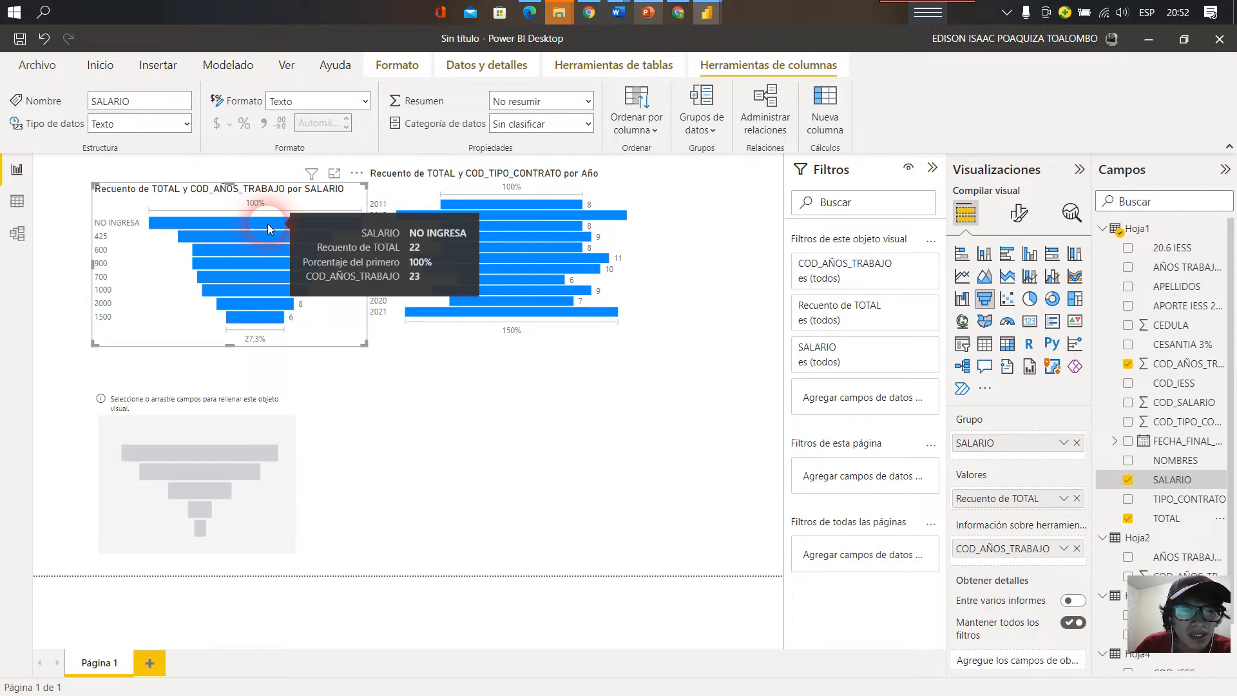
mouse_move(185, 247)
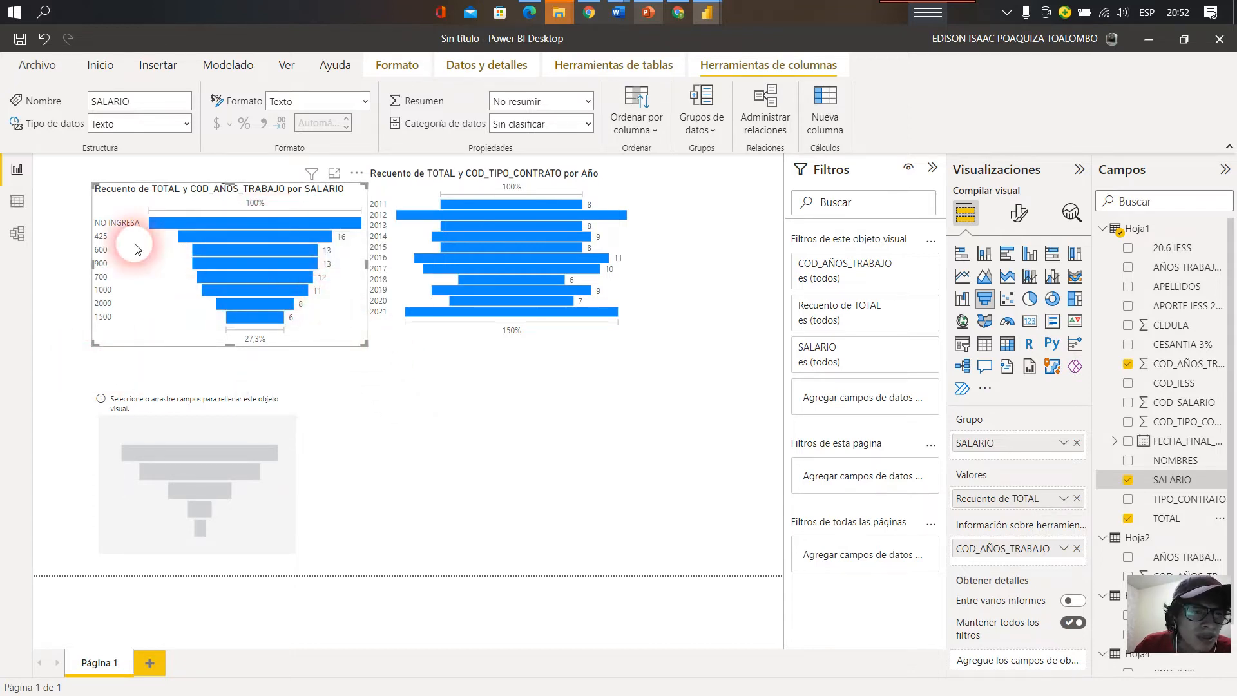
mouse_move(308, 237)
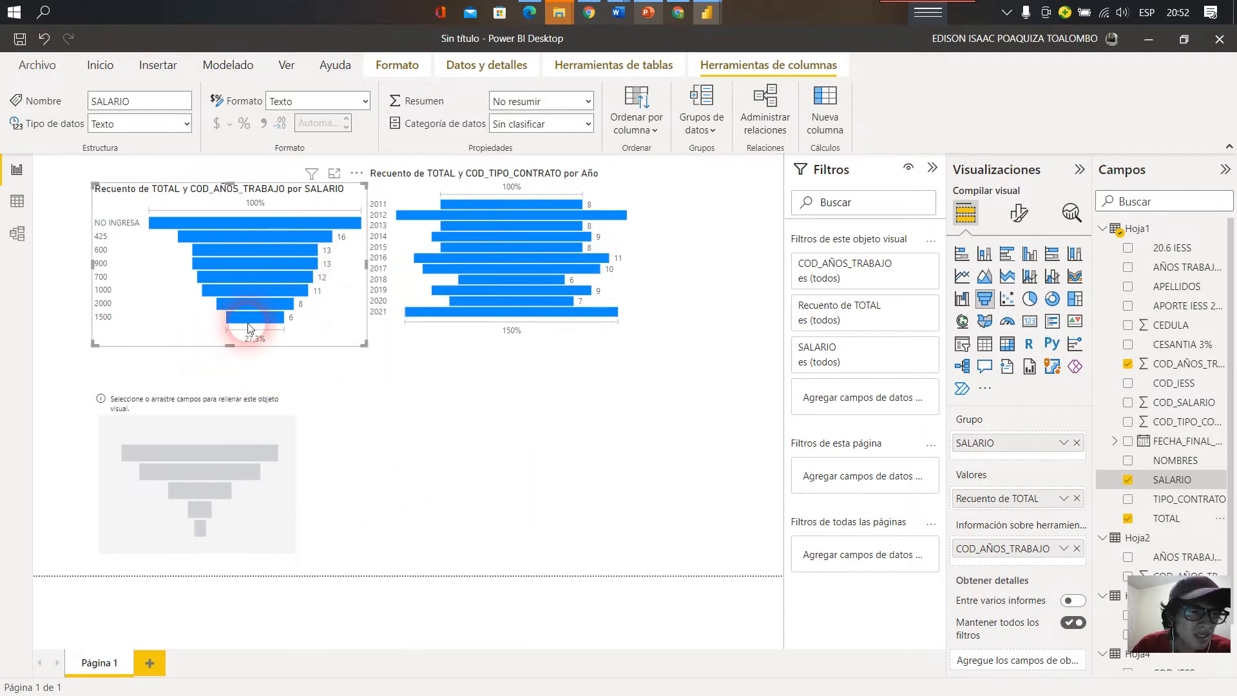
mouse_move(262, 323)
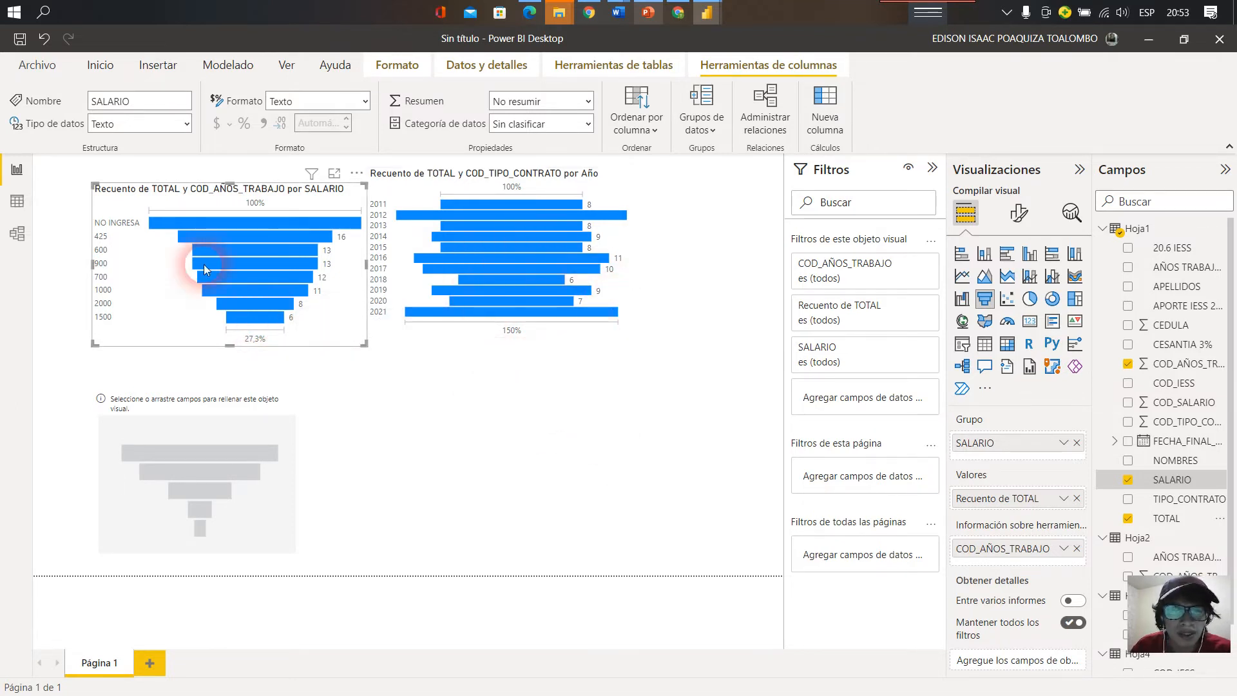
mouse_move(278, 235)
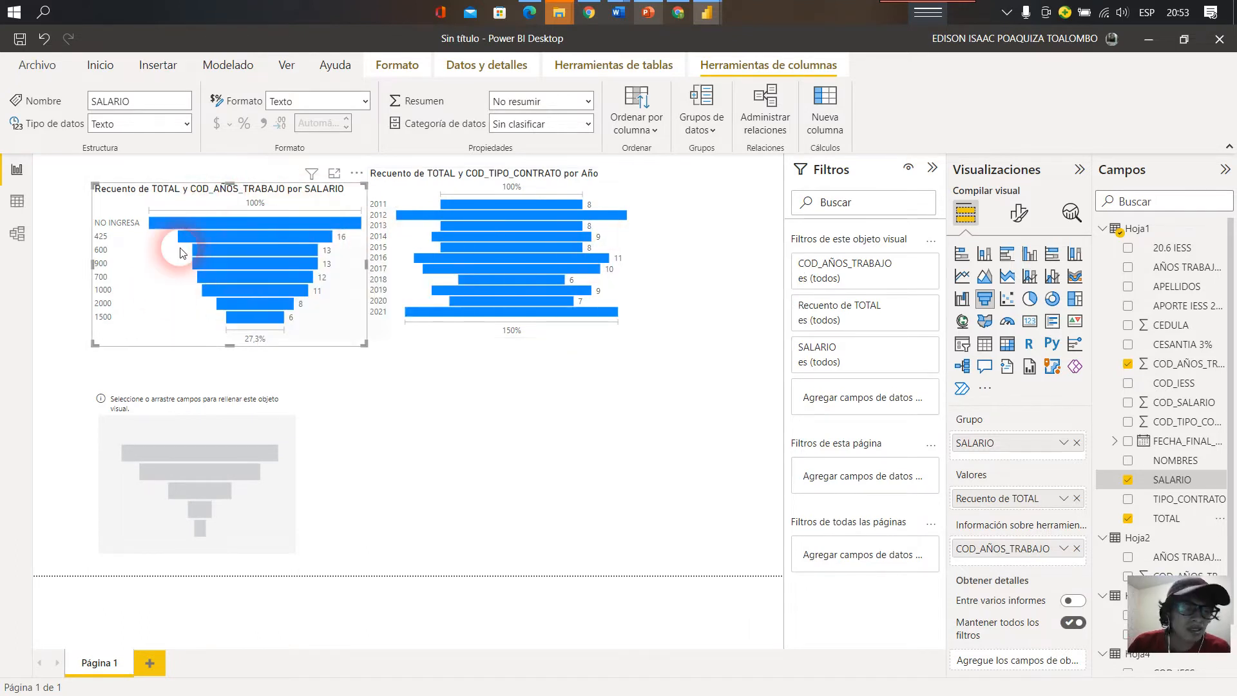
- Change the default bar colour of the SALARIO funnel chart to dark red
left_click(1024, 216)
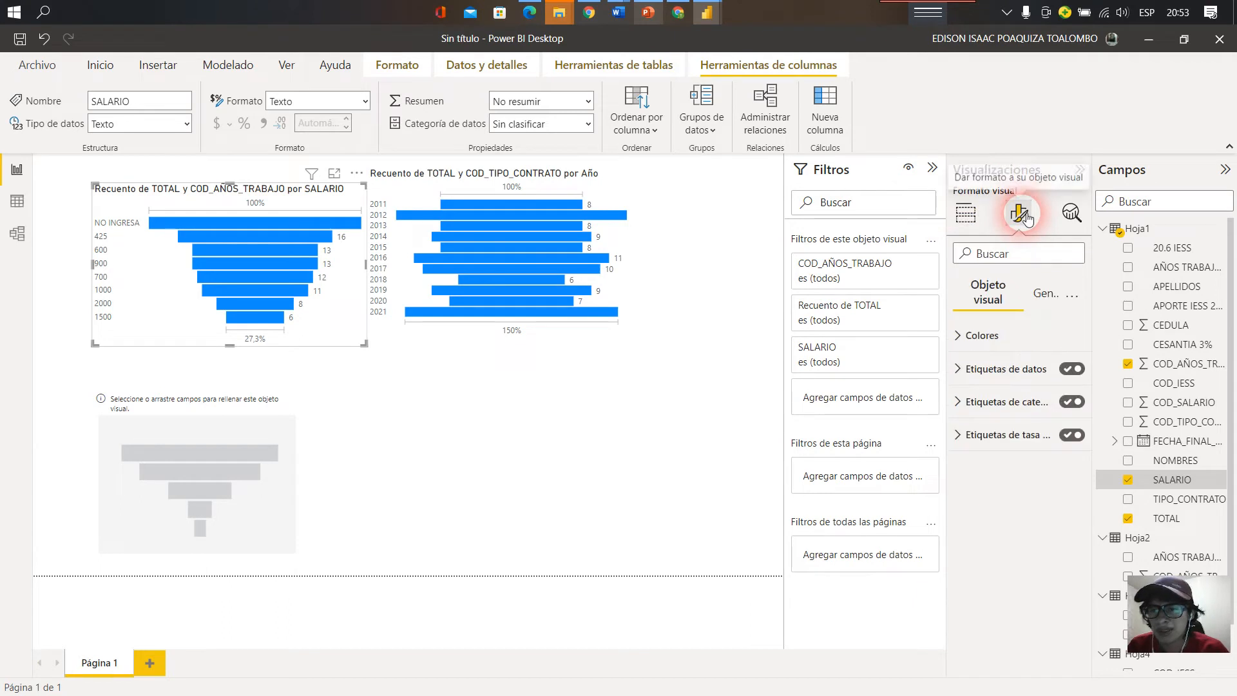
left_click(965, 342)
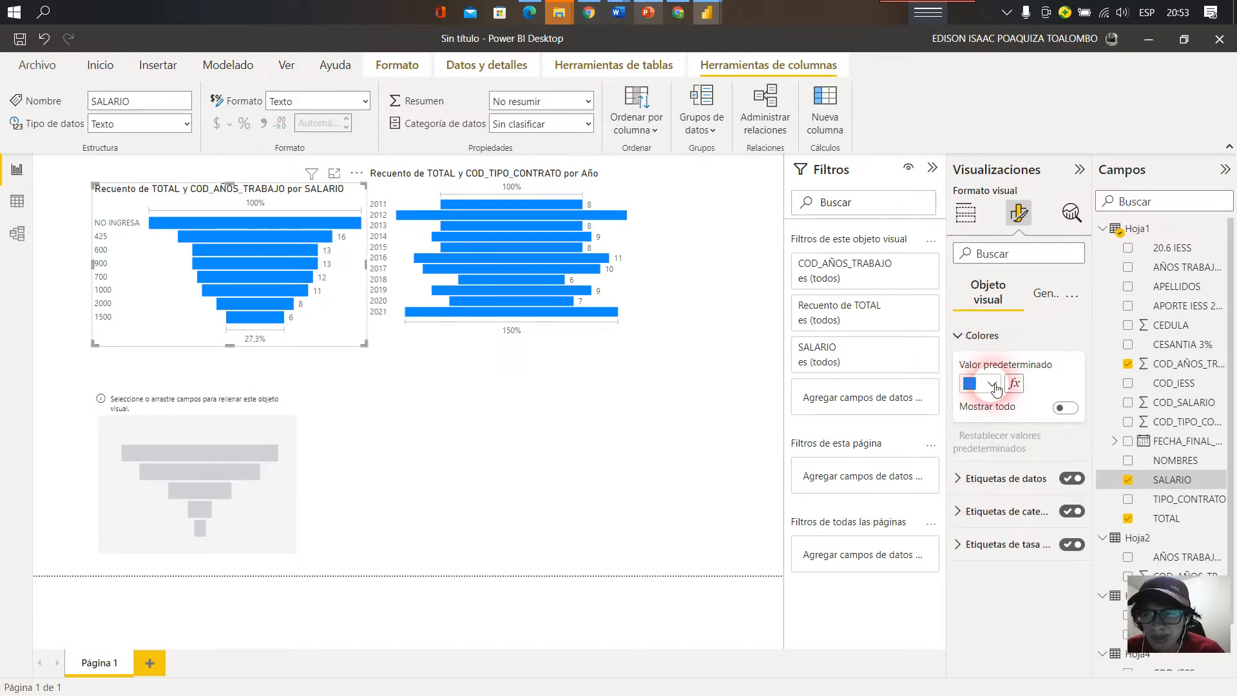
left_click(993, 384)
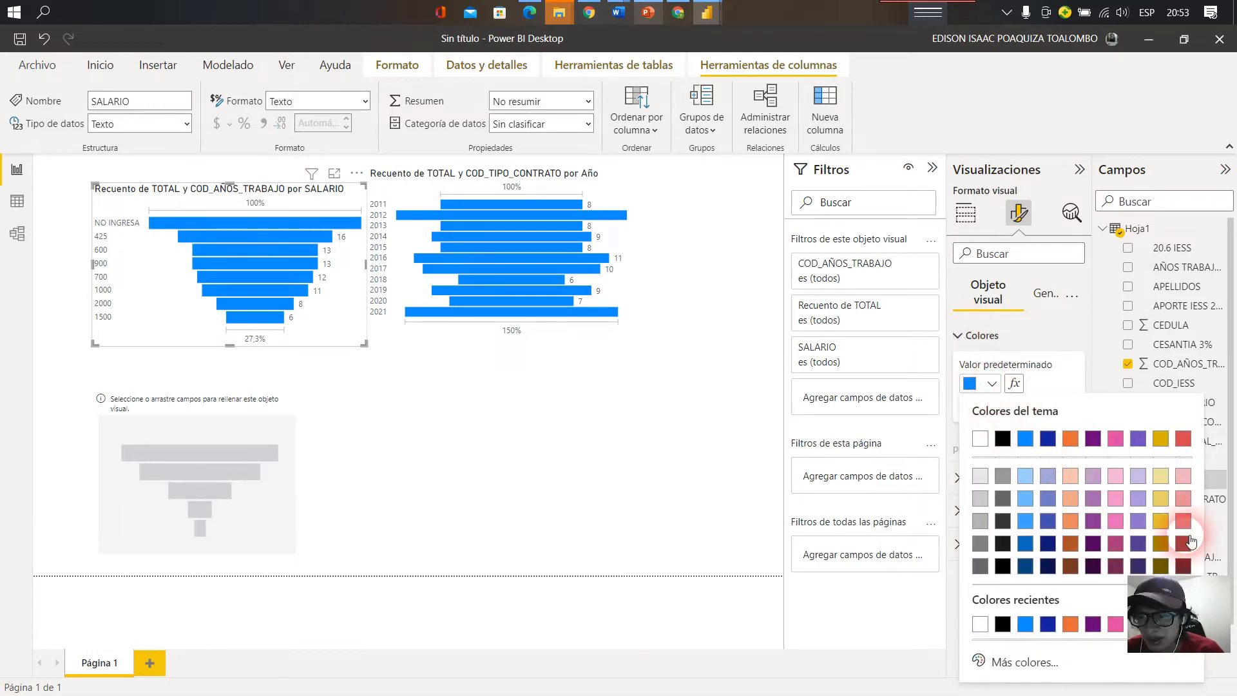
left_click(1183, 541)
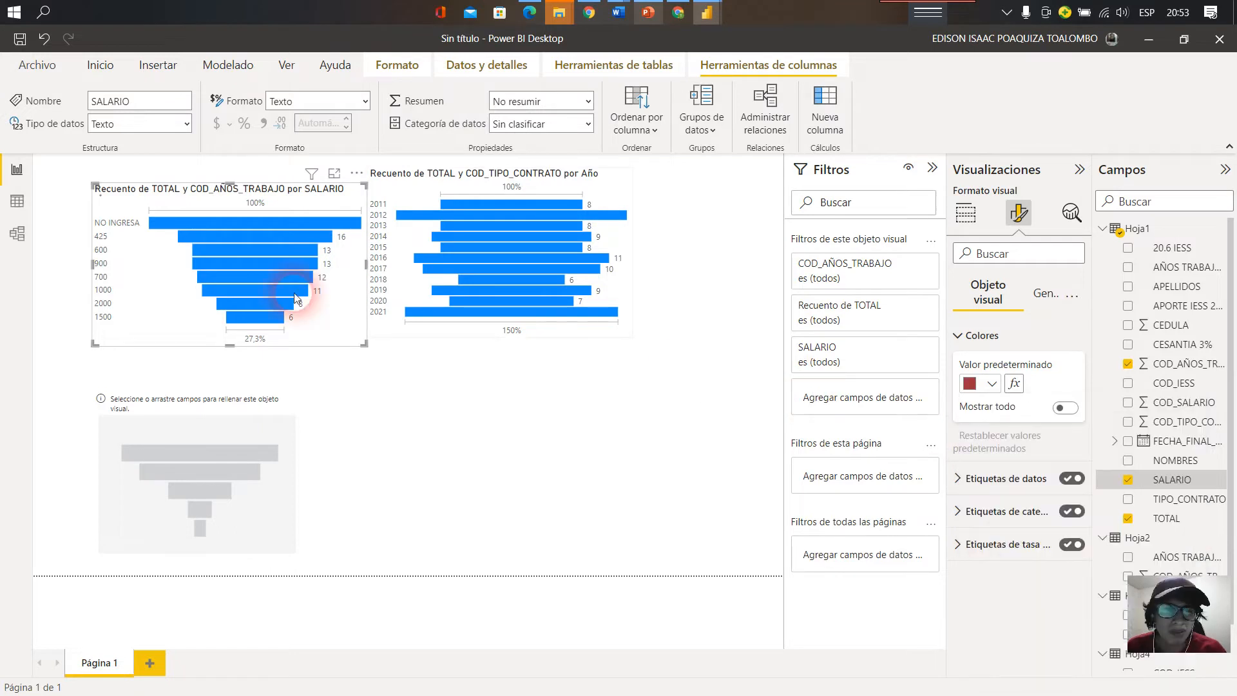
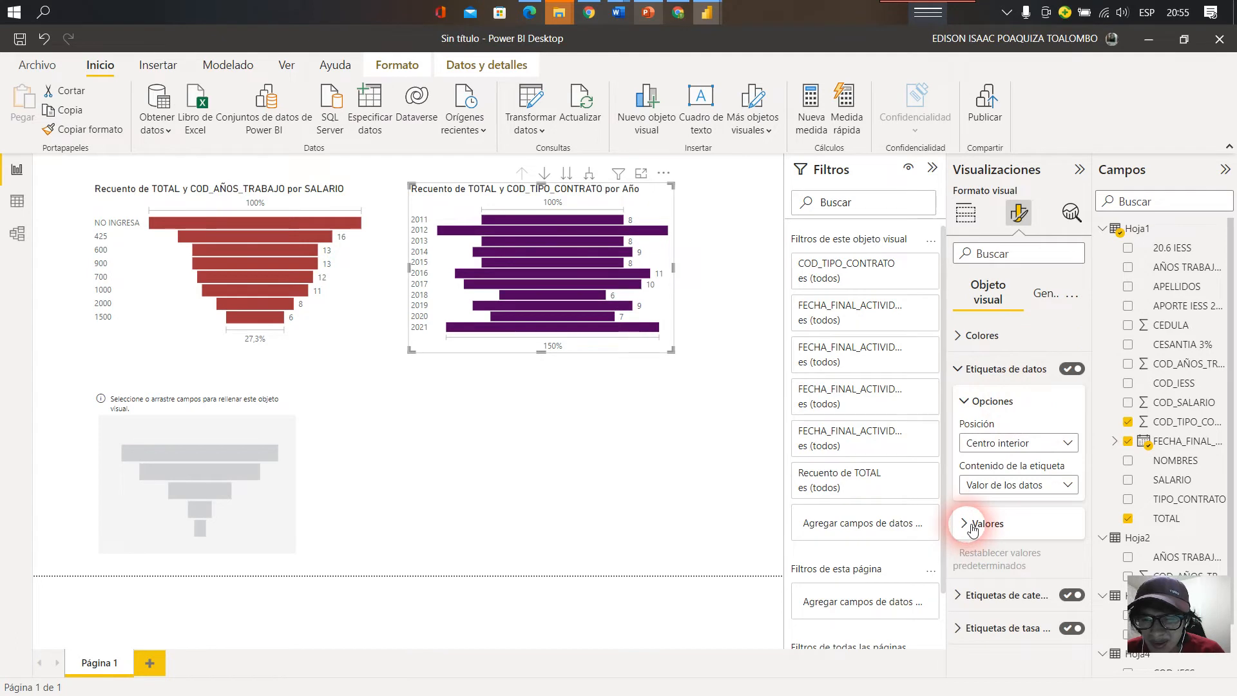
- Set the yearly funnel chart's data label font size to 13, and make the chart wider and taller
scroll(983, 515, "down", 3)
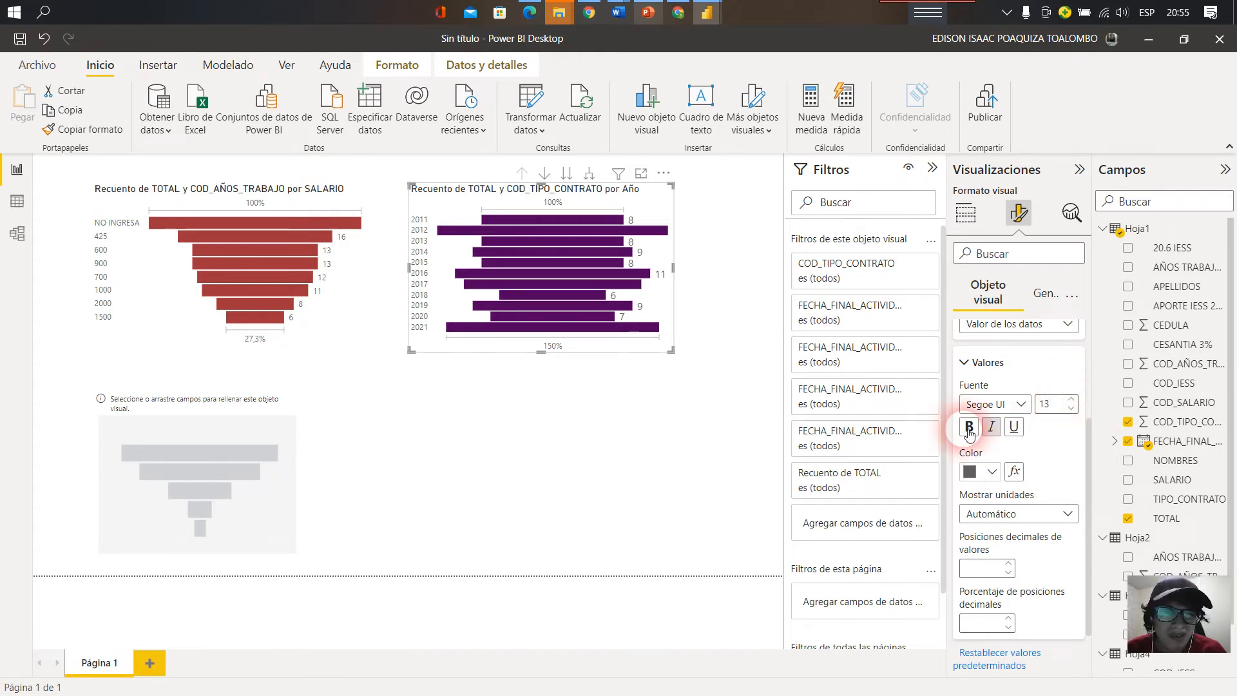
left_click(564, 341)
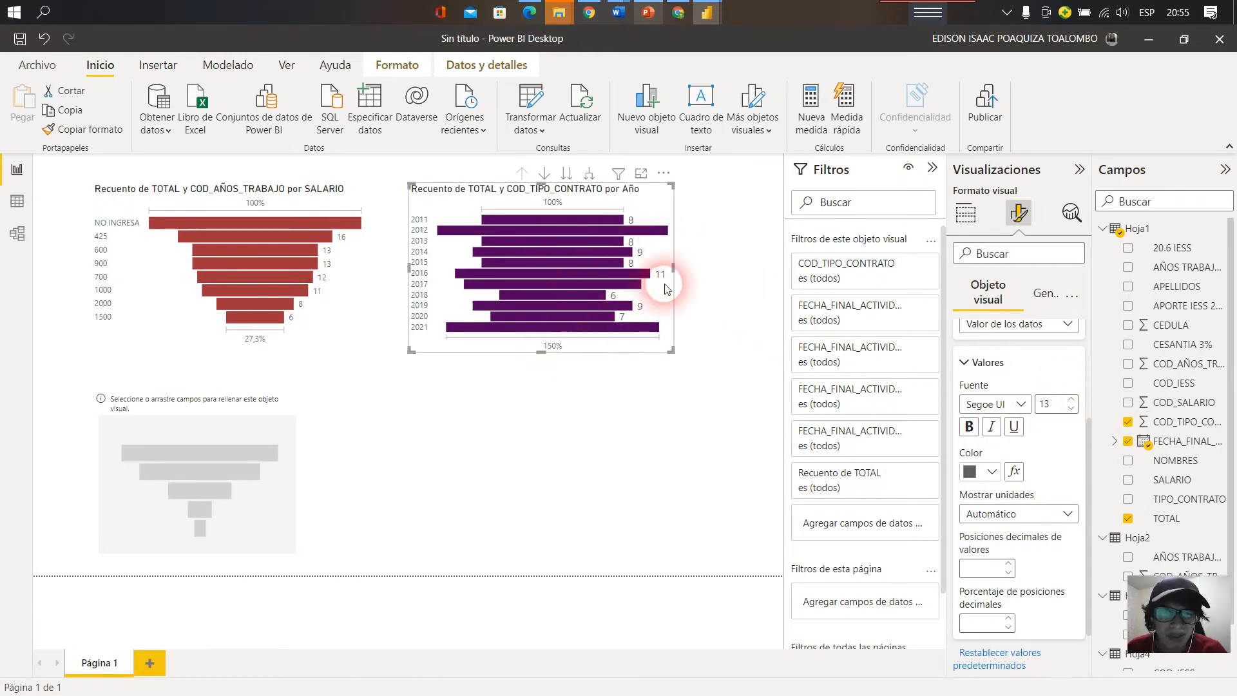
left_click_drag(672, 266, 744, 266)
left_click(651, 339)
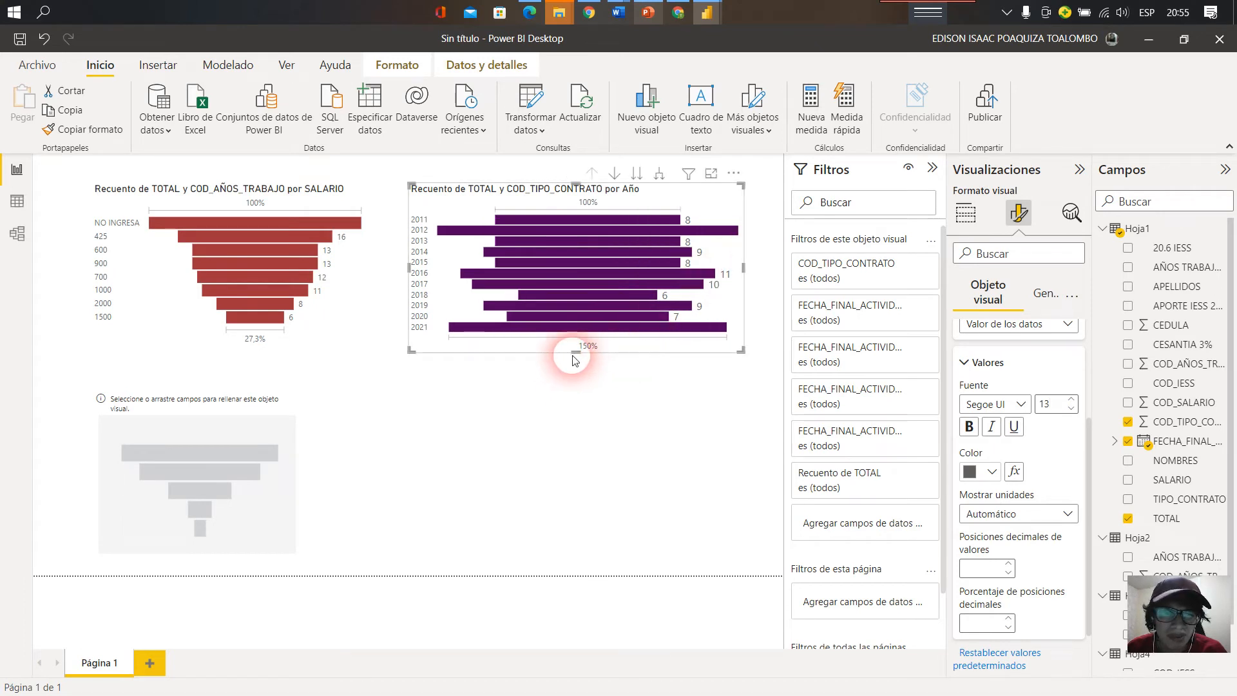
left_click_drag(575, 352, 498, 393)
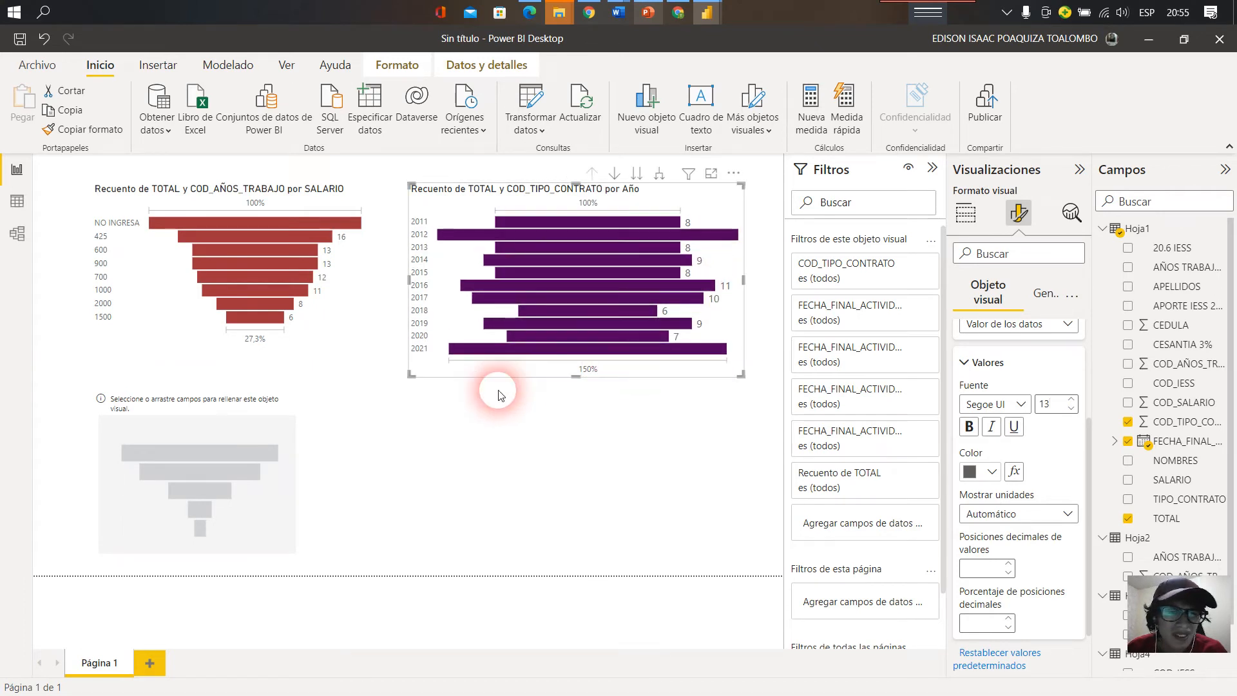
- Set the category label font size of the SALARIO funnel chart to 12
left_click(262, 304)
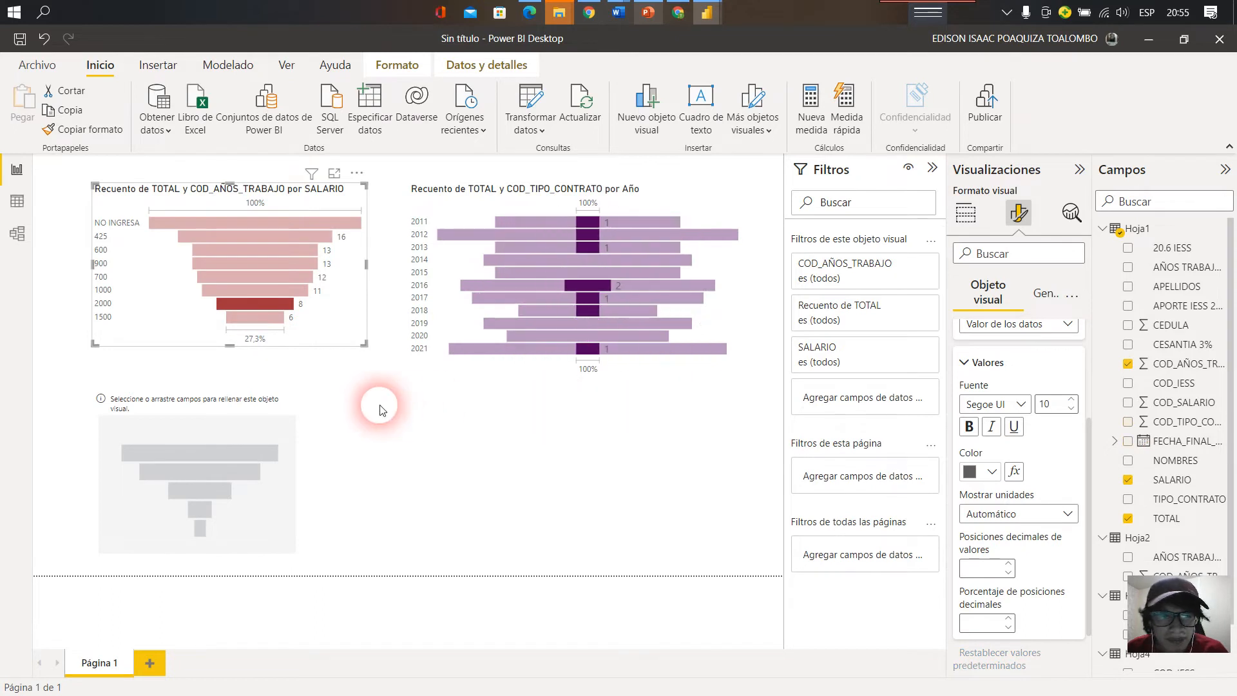
scroll(1052, 513, "down", 1)
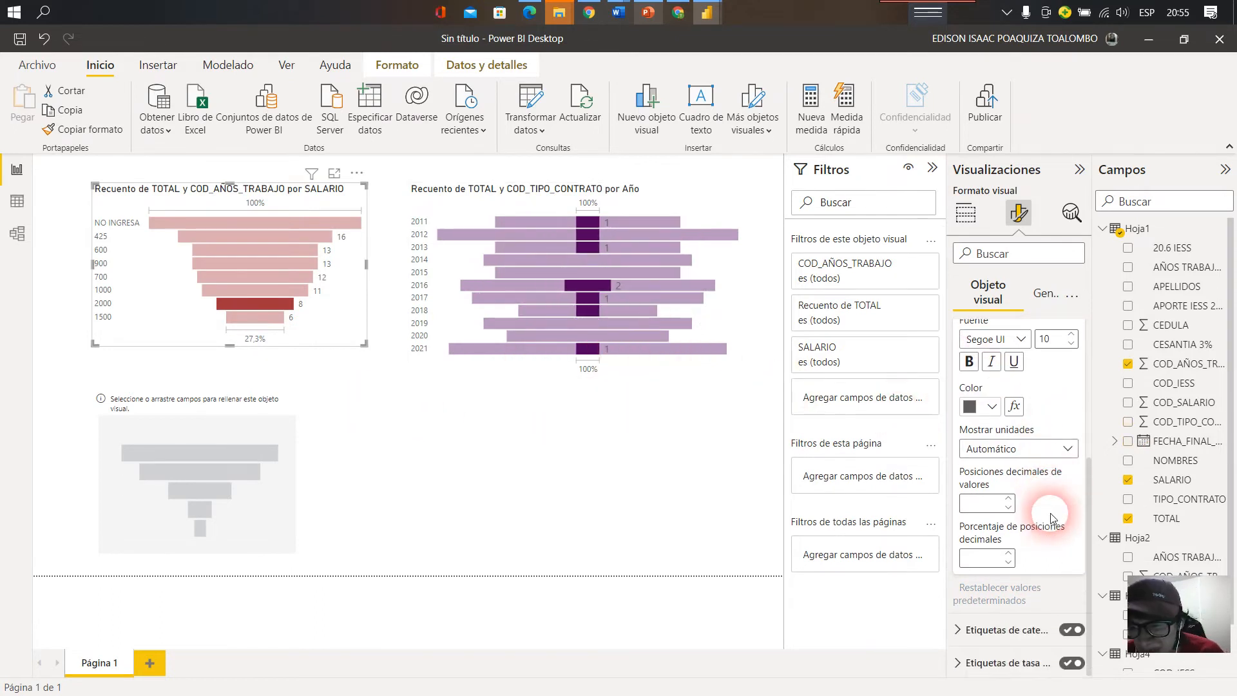
left_click(974, 628)
scroll(1004, 612, "down", 2)
scroll(1029, 604, "down", 1)
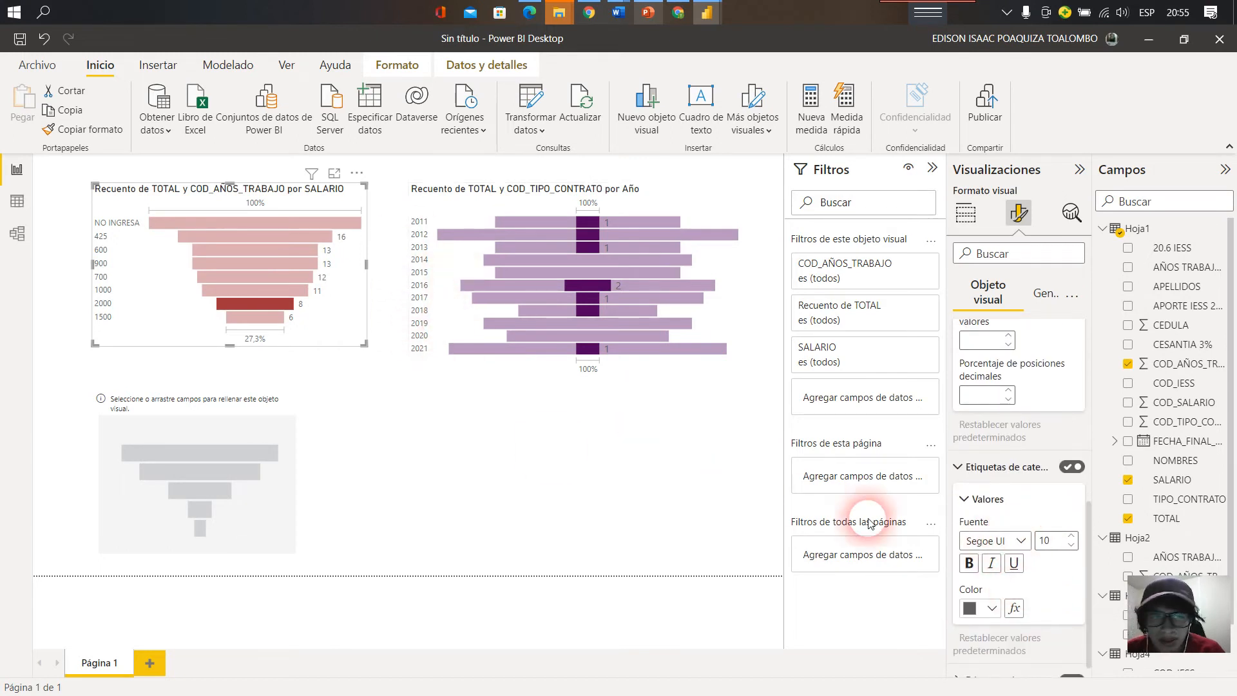
left_click(1073, 537)
left_click(1015, 400)
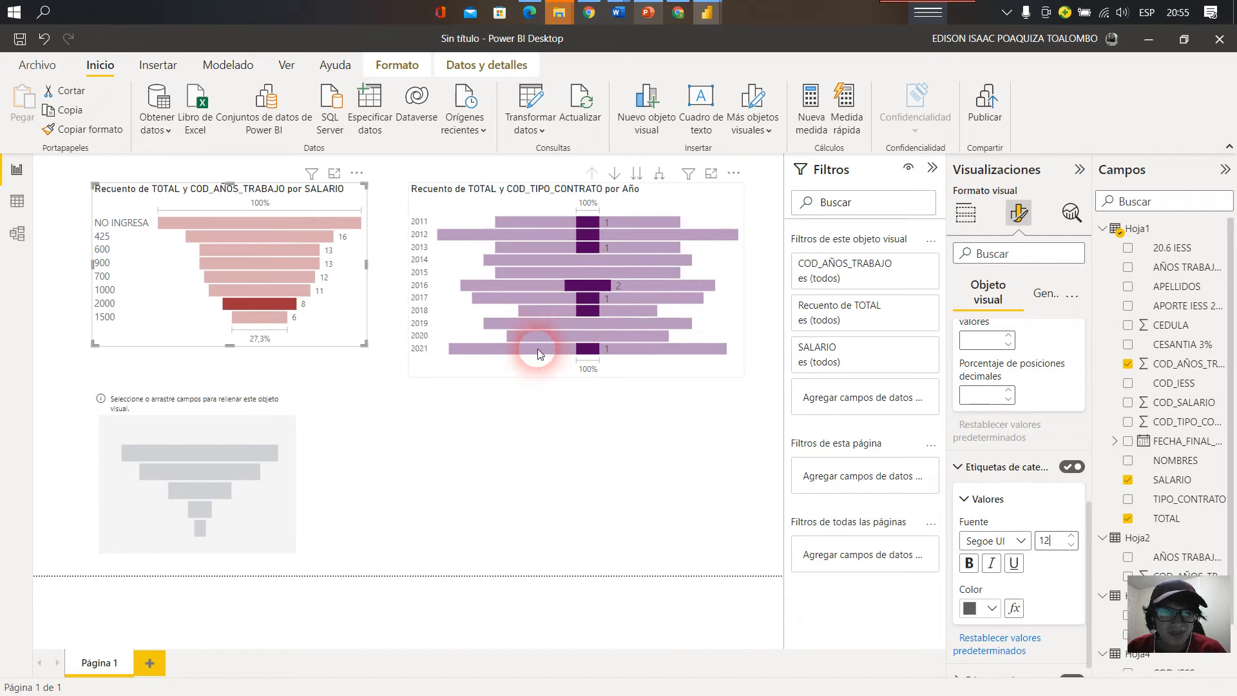
- Set the category label font size of the yearly funnel chart to 15
left_click(615, 409)
left_click(572, 299)
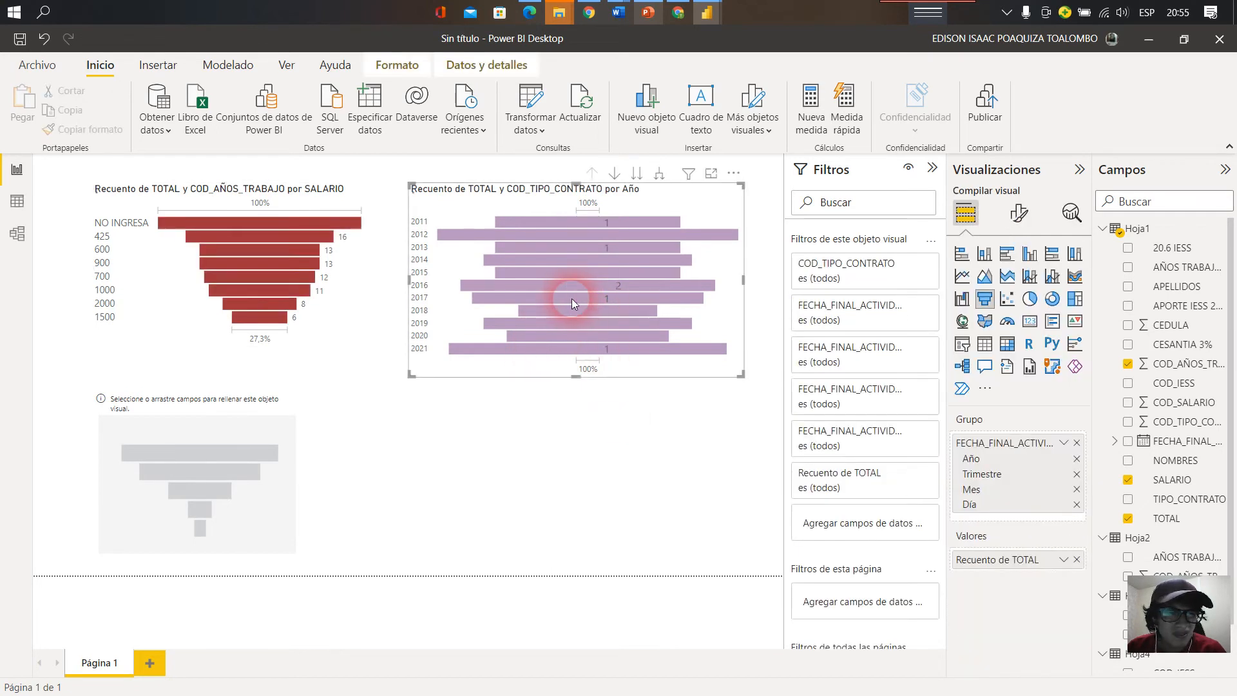
scroll(1021, 518, "down", 1)
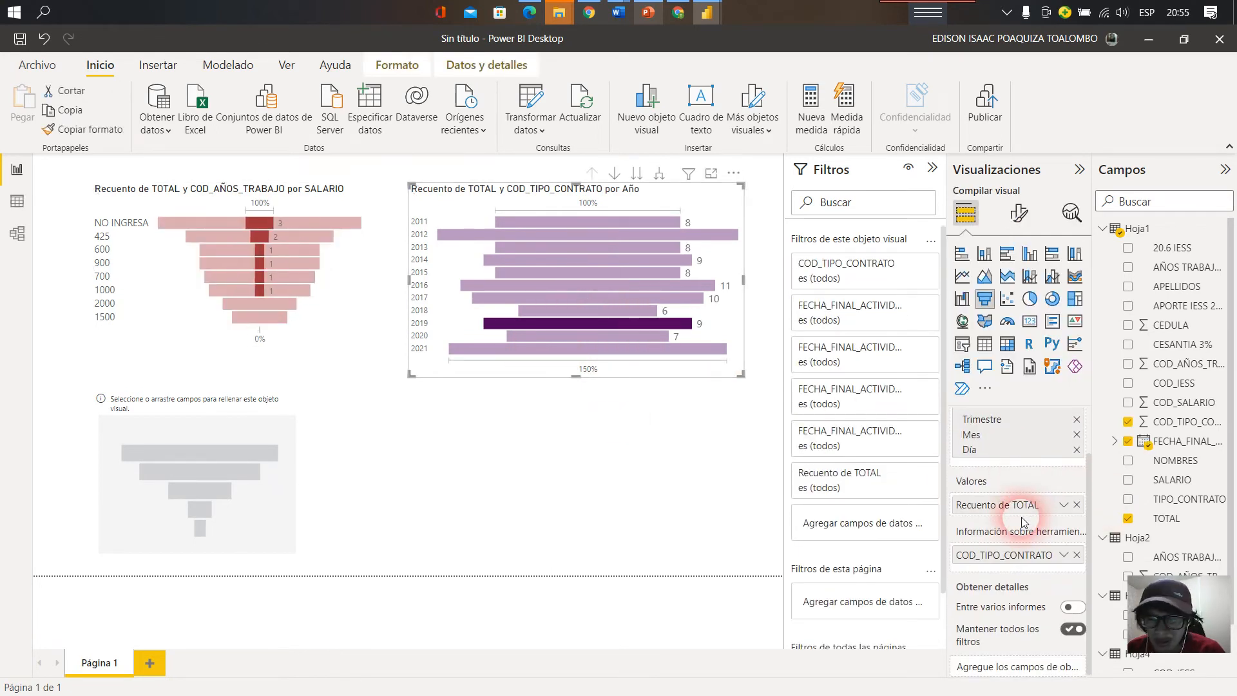
scroll(1020, 435, "up", 1)
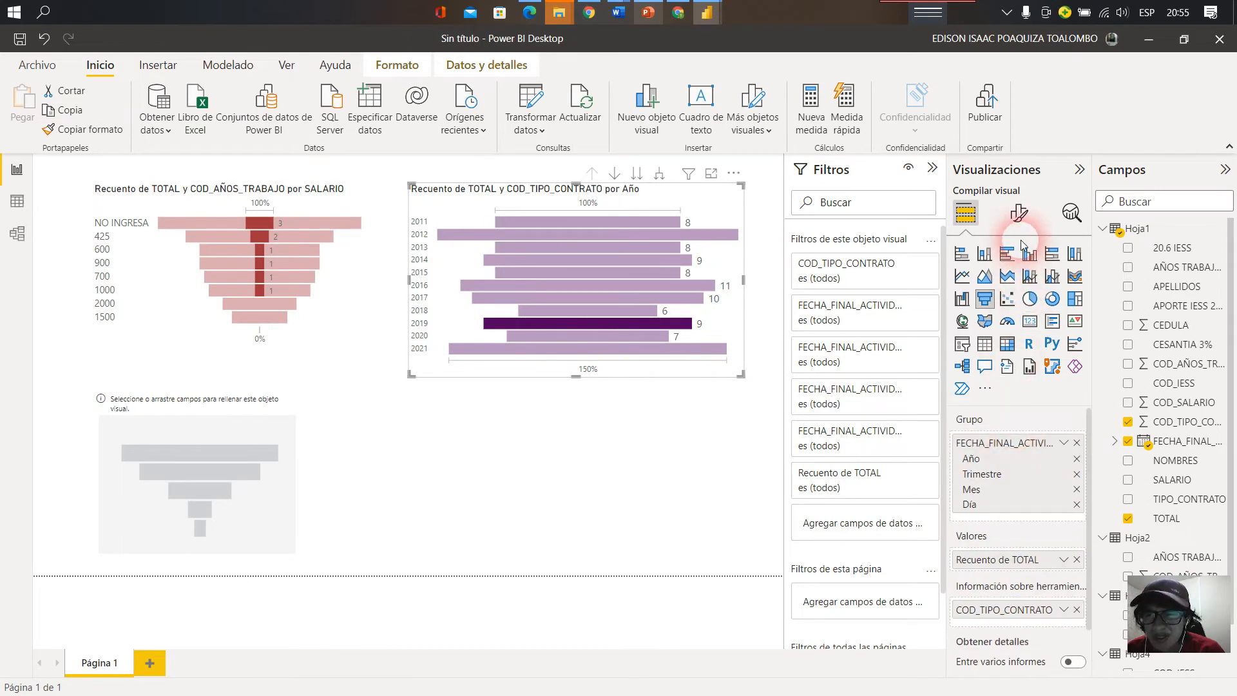
left_click(1019, 212)
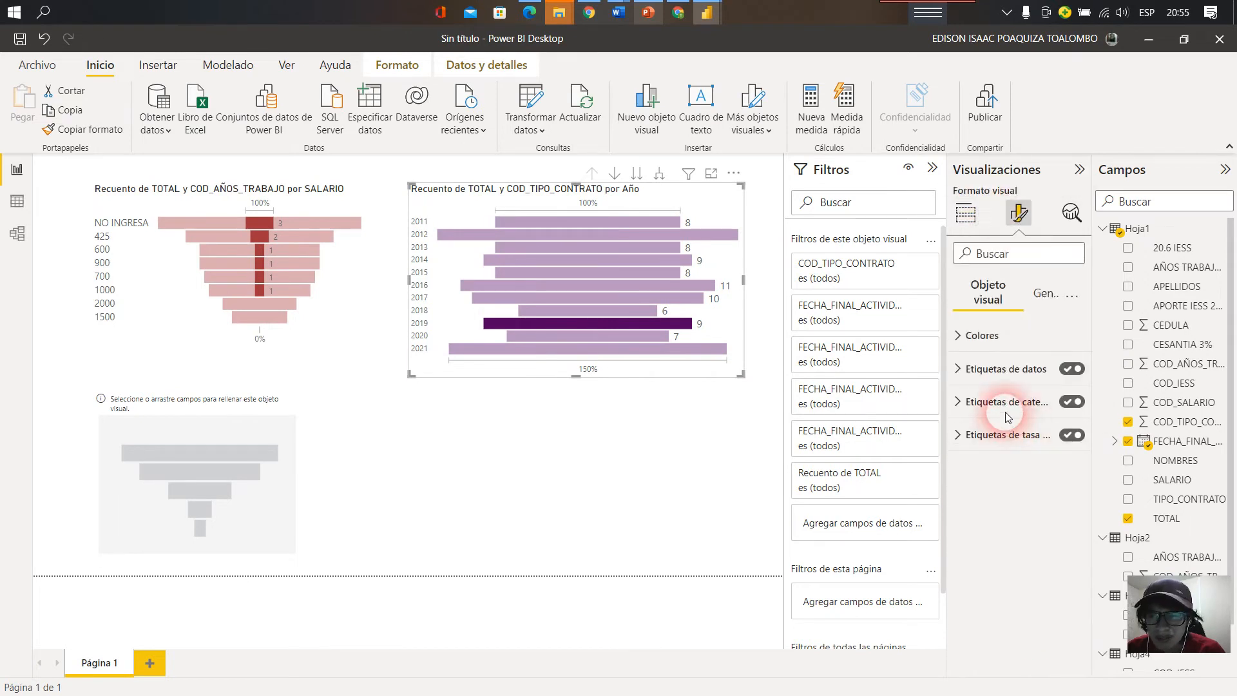
left_click(1021, 402)
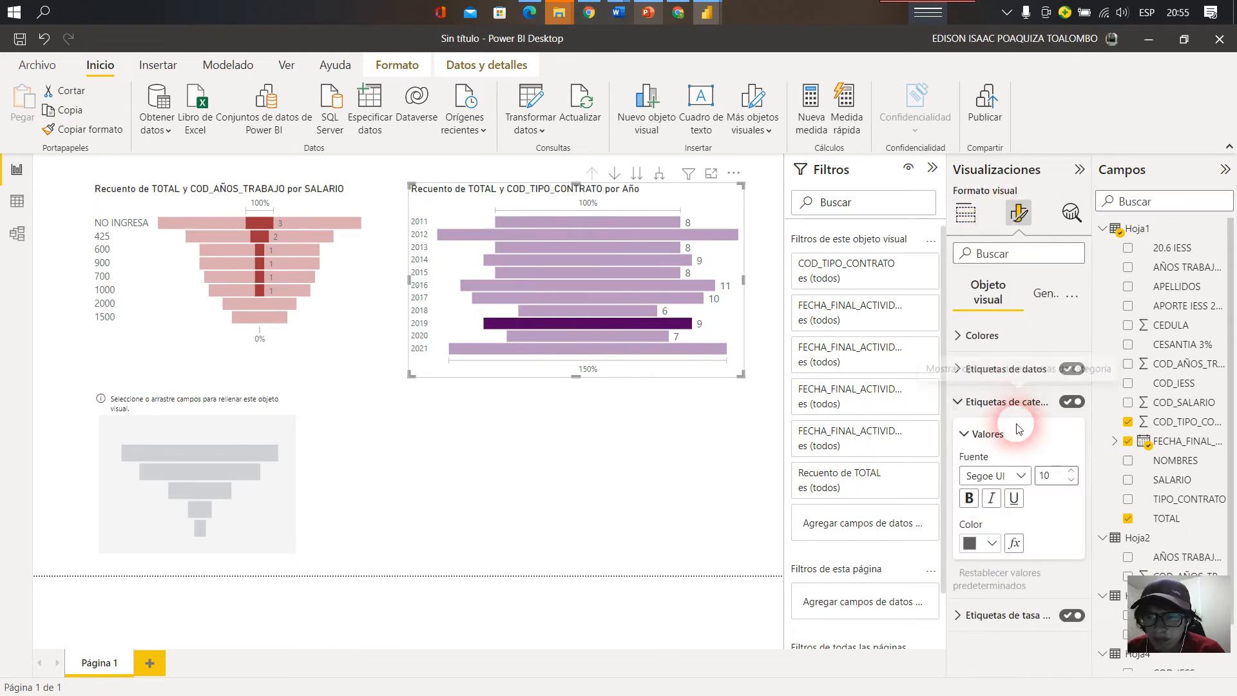
left_click(1072, 471)
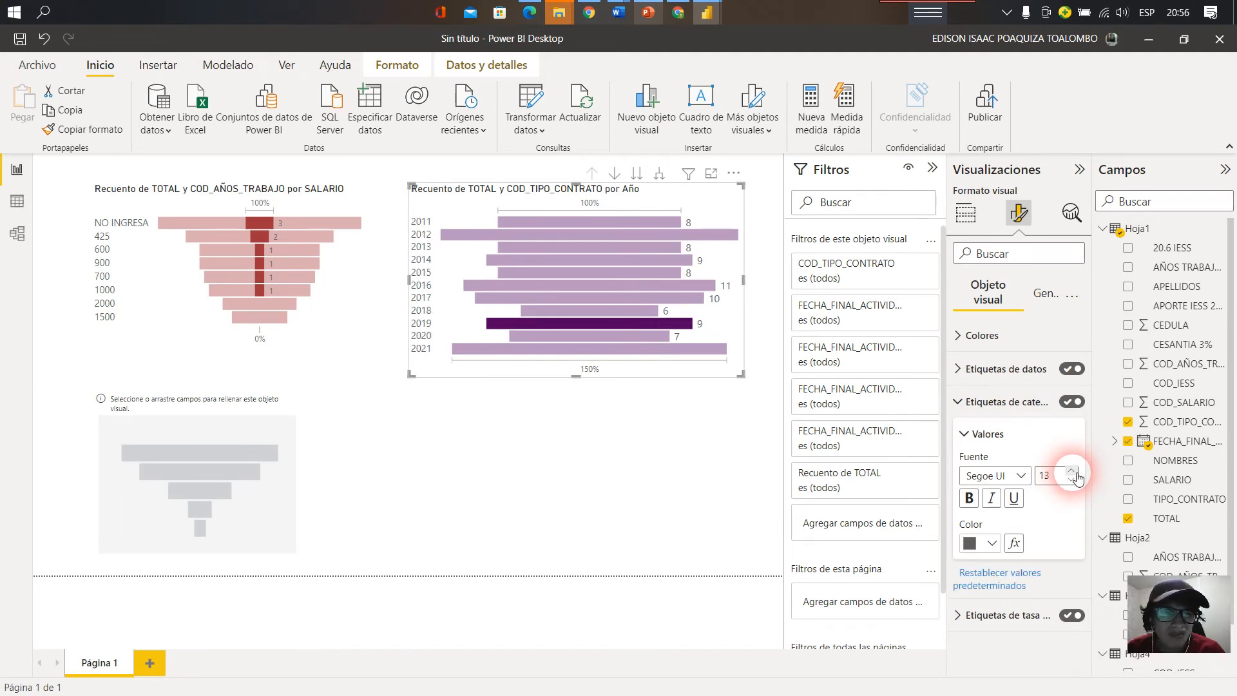
left_click(1072, 471)
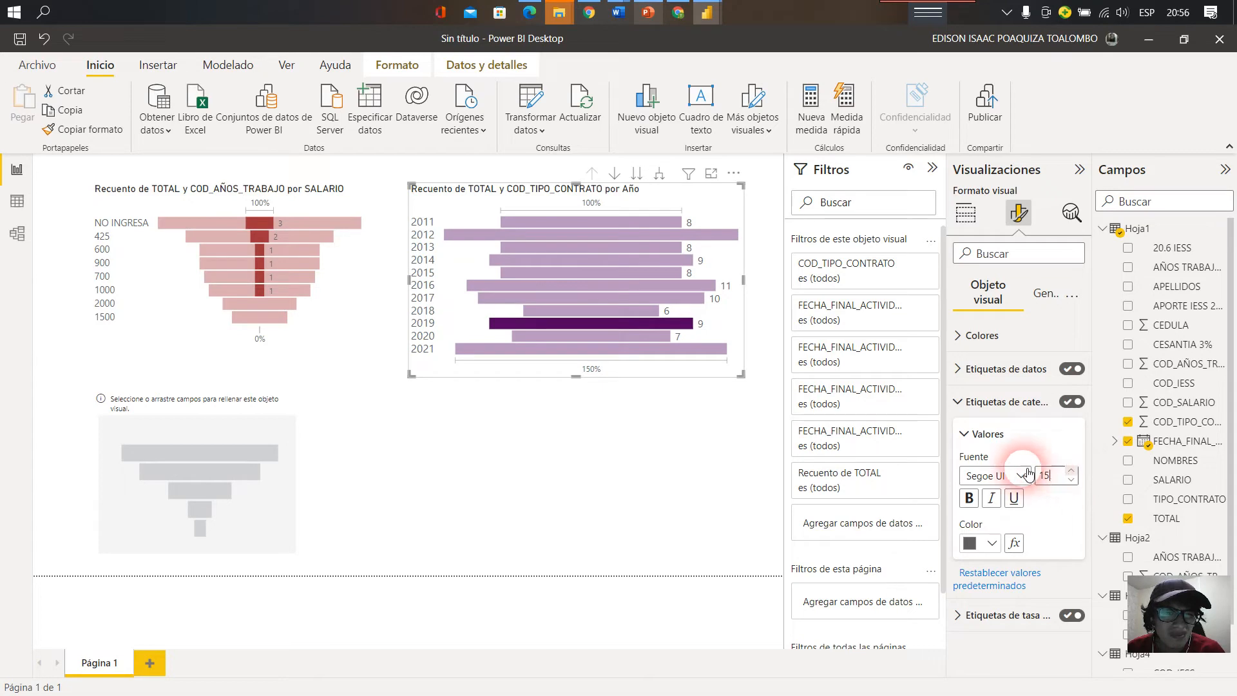
left_click(673, 443)
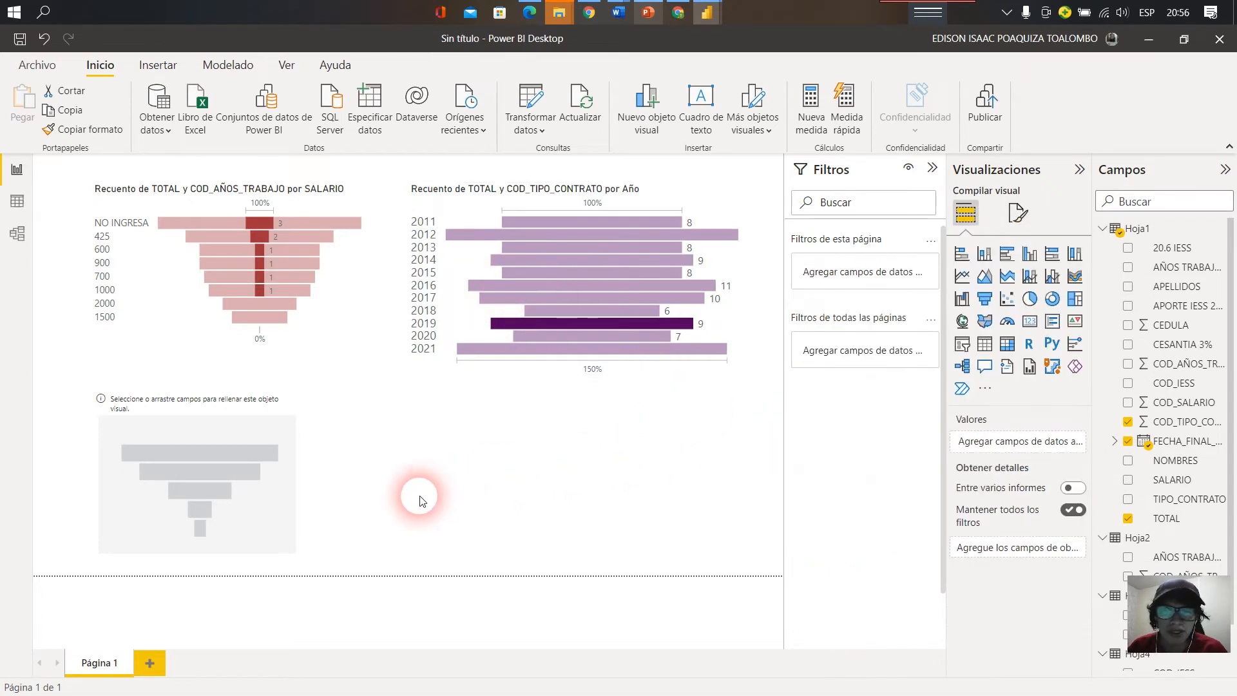
- Highlight the 600 bar in the SALARIO funnel chart and examine its distribution across the yearly funnel chart
left_click(245, 252)
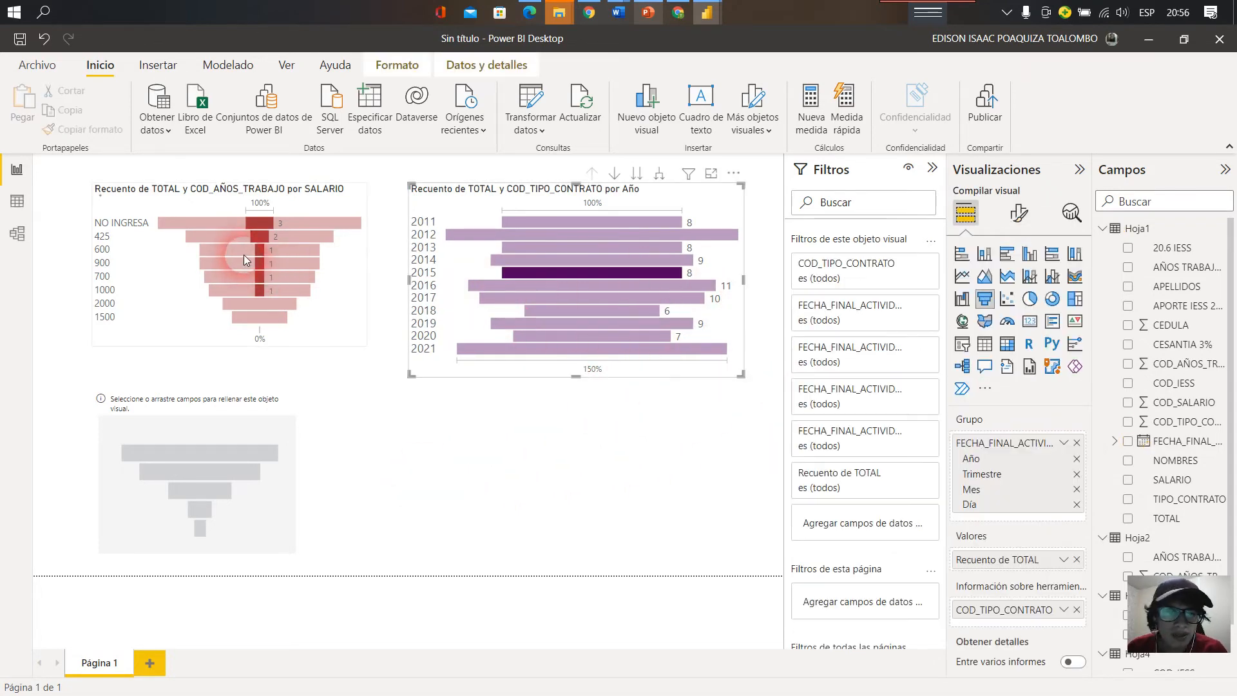
left_click(269, 253)
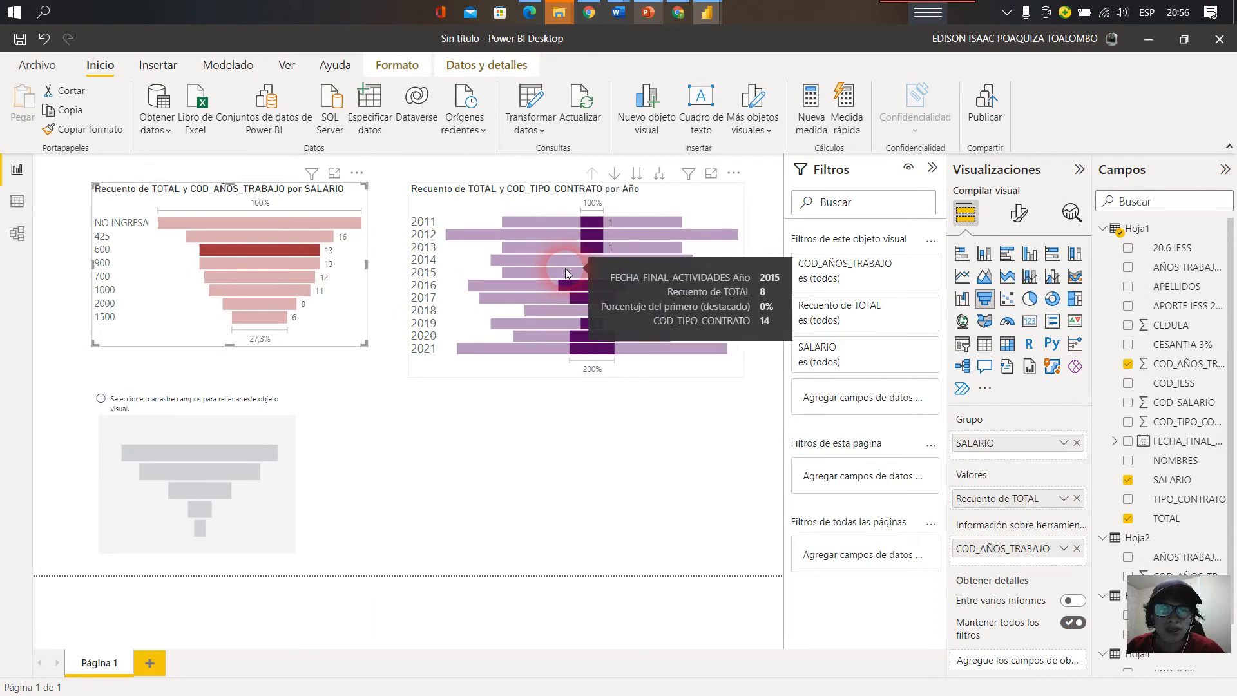
mouse_move(563, 232)
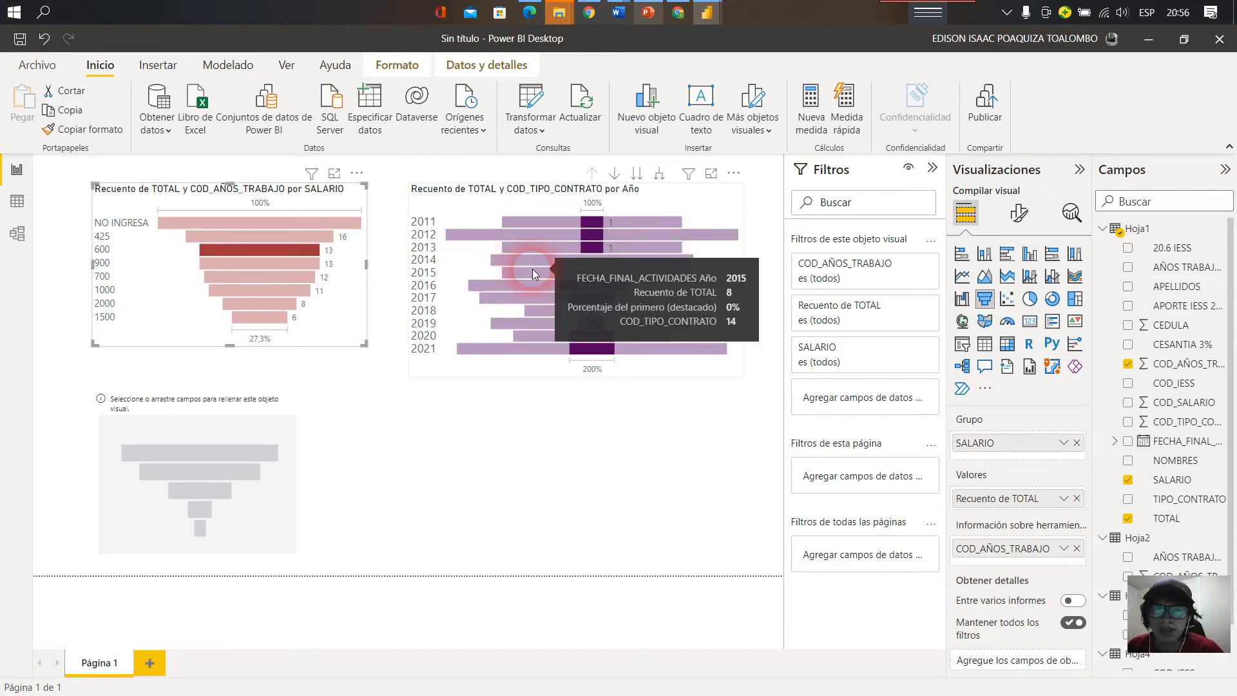
mouse_move(645, 431)
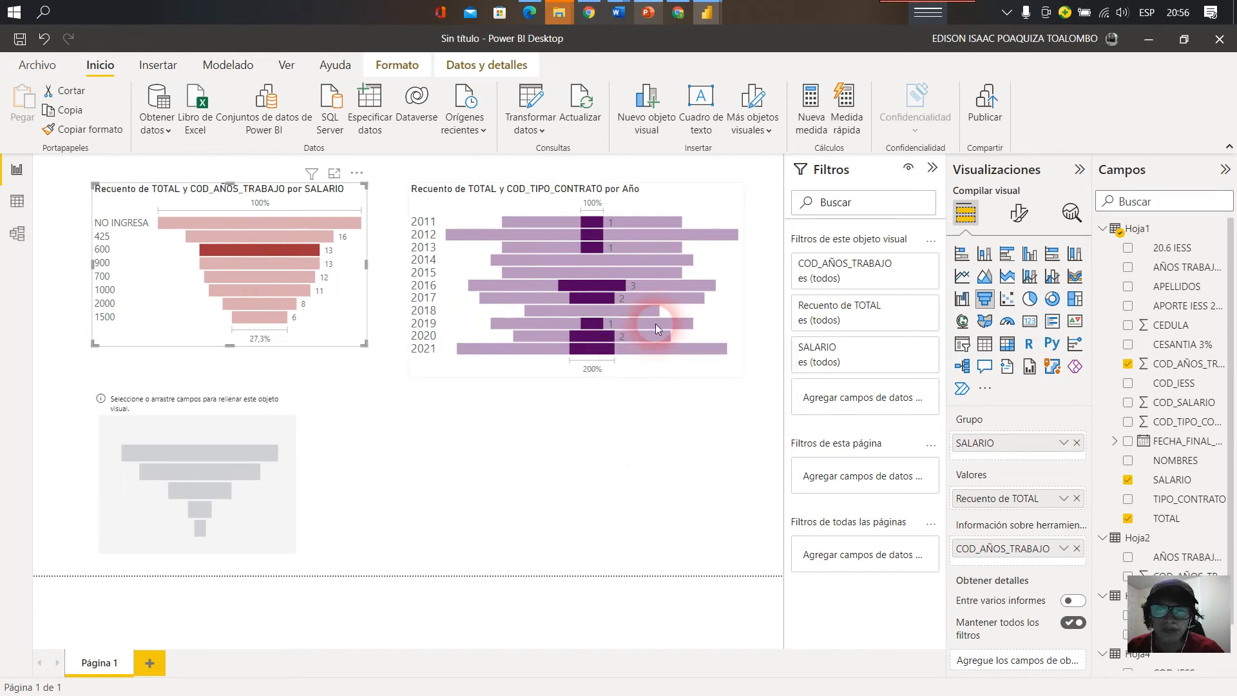
left_click(1007, 11)
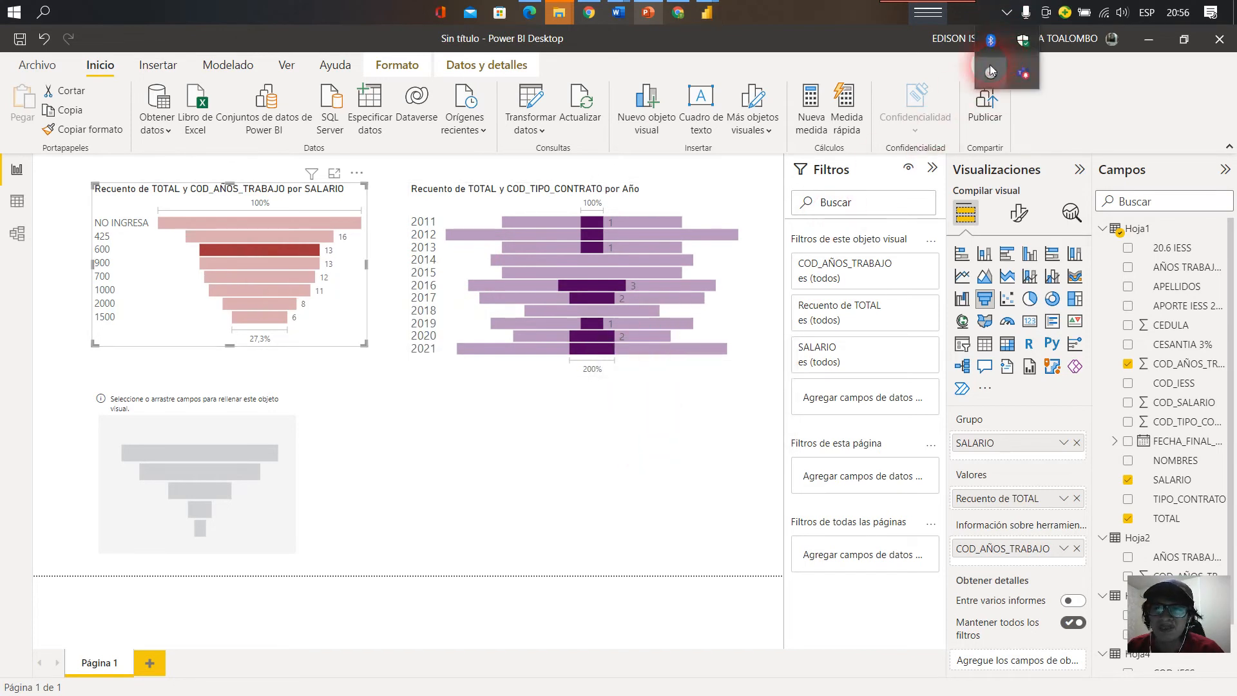
right_click(990, 71)
left_click(1014, 76)
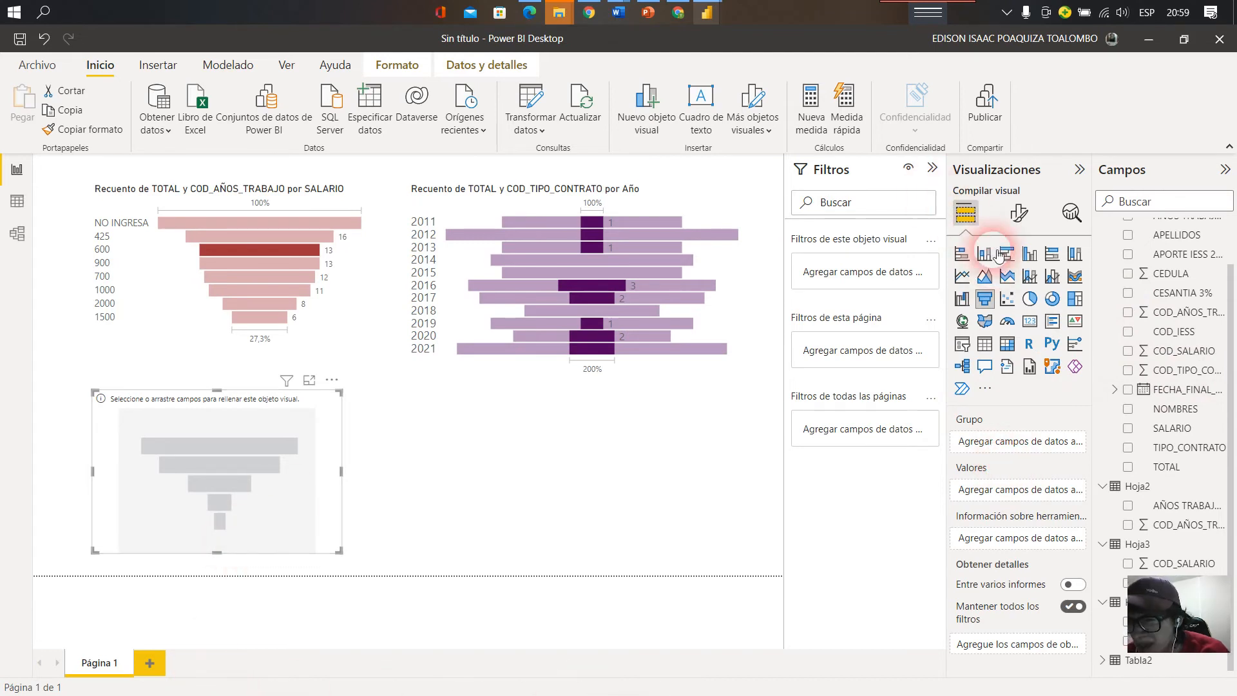
- Group the empty funnel chart by APORTE IESS 20,6% with CESANTIA 3% as its values
left_click_drag(1109, 394, 1034, 444)
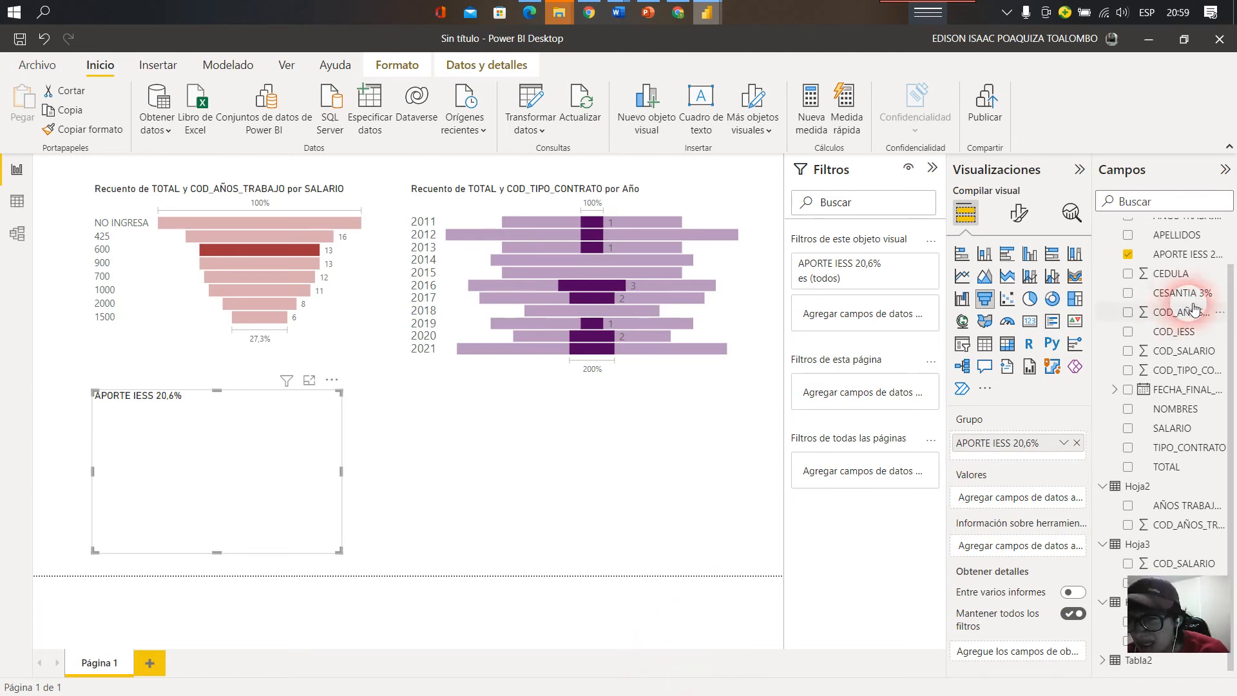
left_click_drag(1189, 298, 1031, 496)
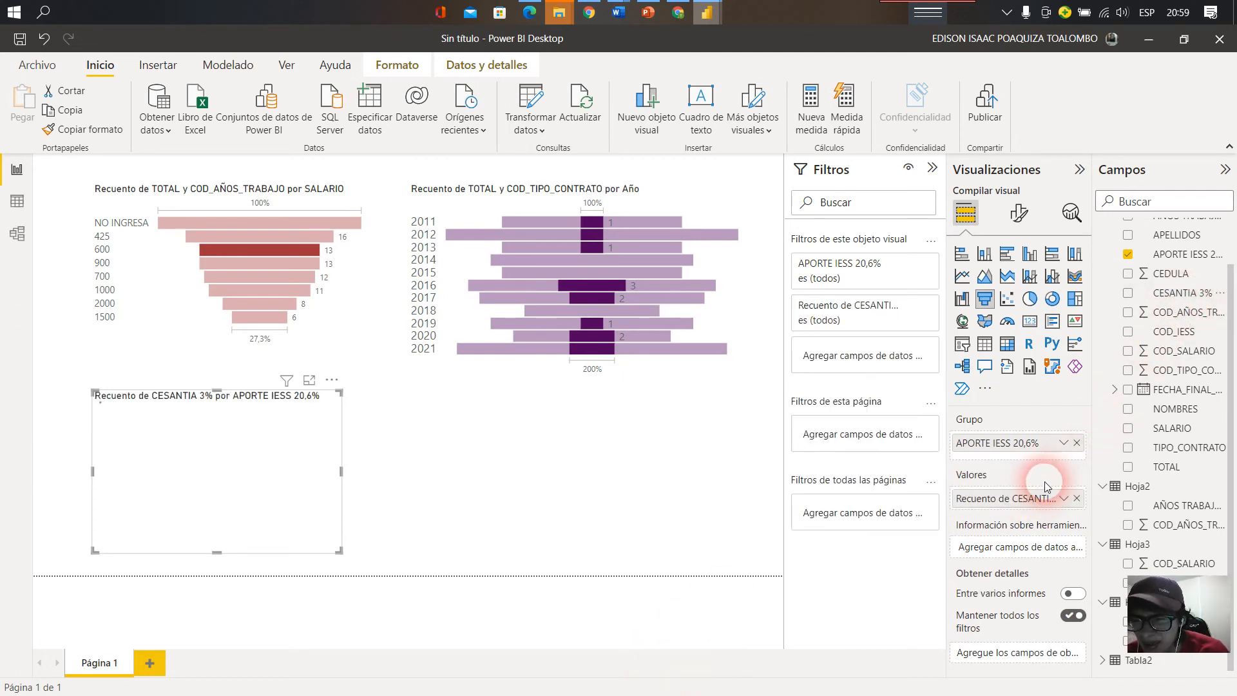
- Try TOTAL as the values of the APORTE IESS 20,6% funnel chart and put CESANTIA 3% back in its place
left_click_drag(1166, 466, 916, 582)
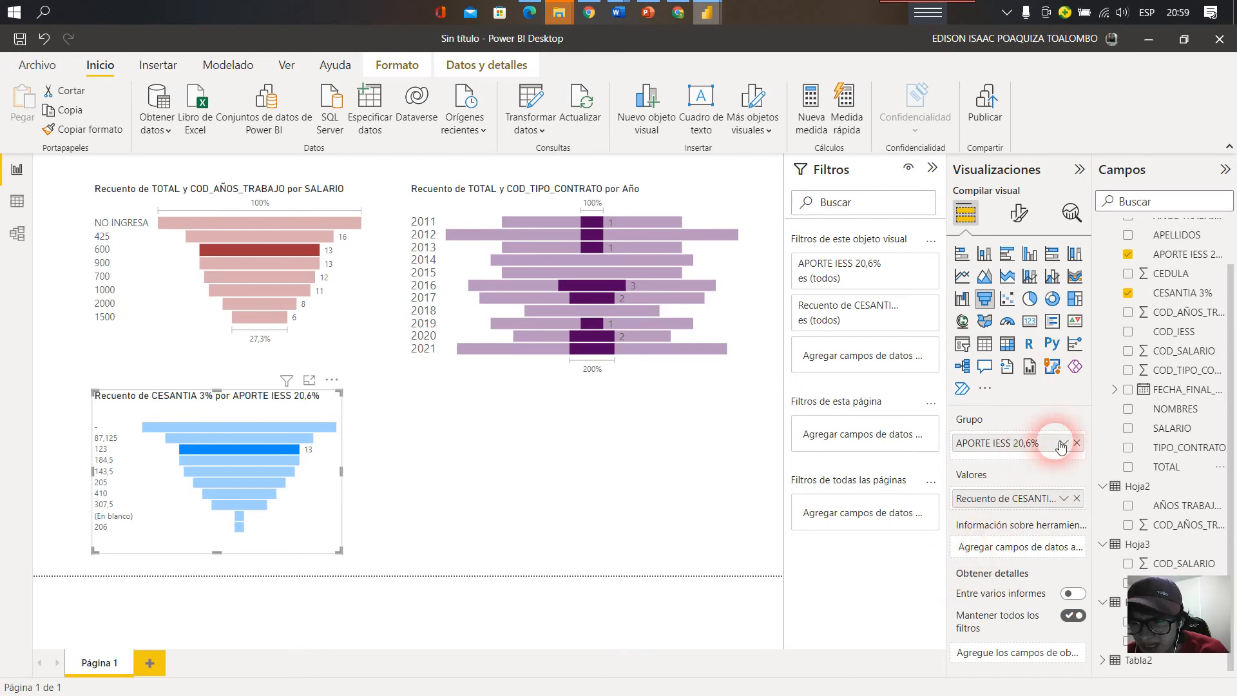
left_click_drag(1184, 469, 1030, 499)
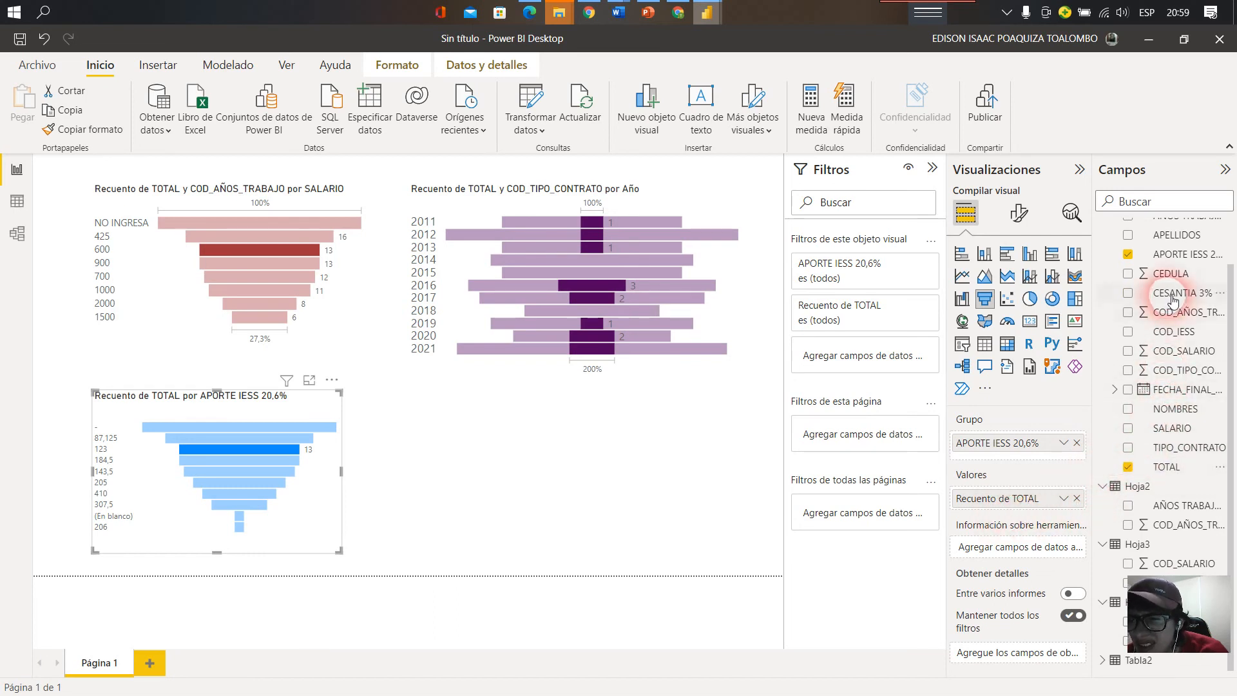
left_click_drag(1175, 302, 1033, 503)
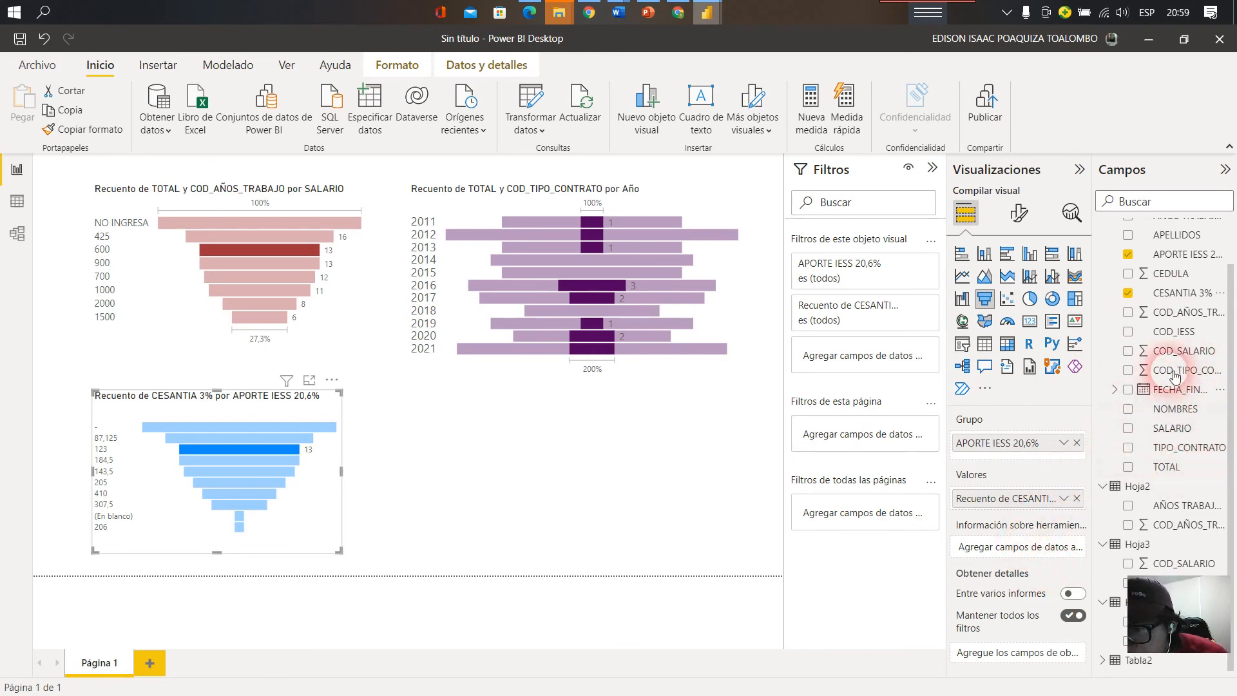
- Add APELLIDOS and NOMBRES as tooltip fields of the APORTE IESS 20,6% funnel chart
scroll(1163, 303, "up", 1)
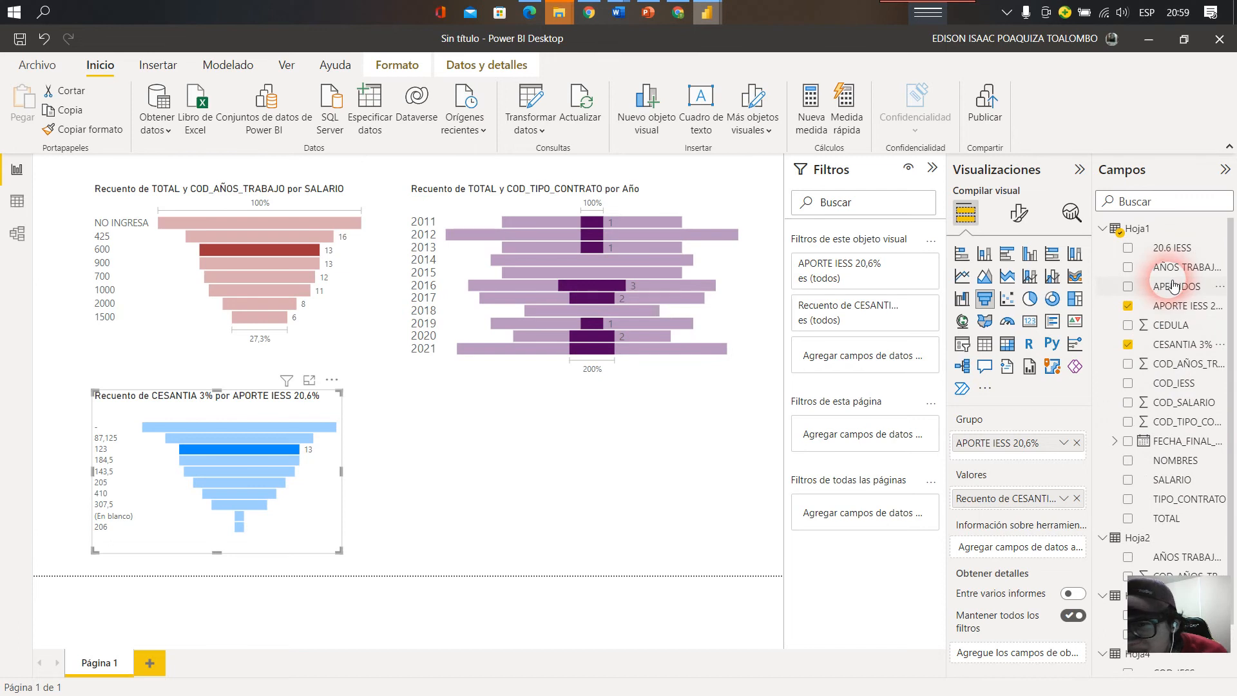
left_click_drag(1174, 286, 1021, 547)
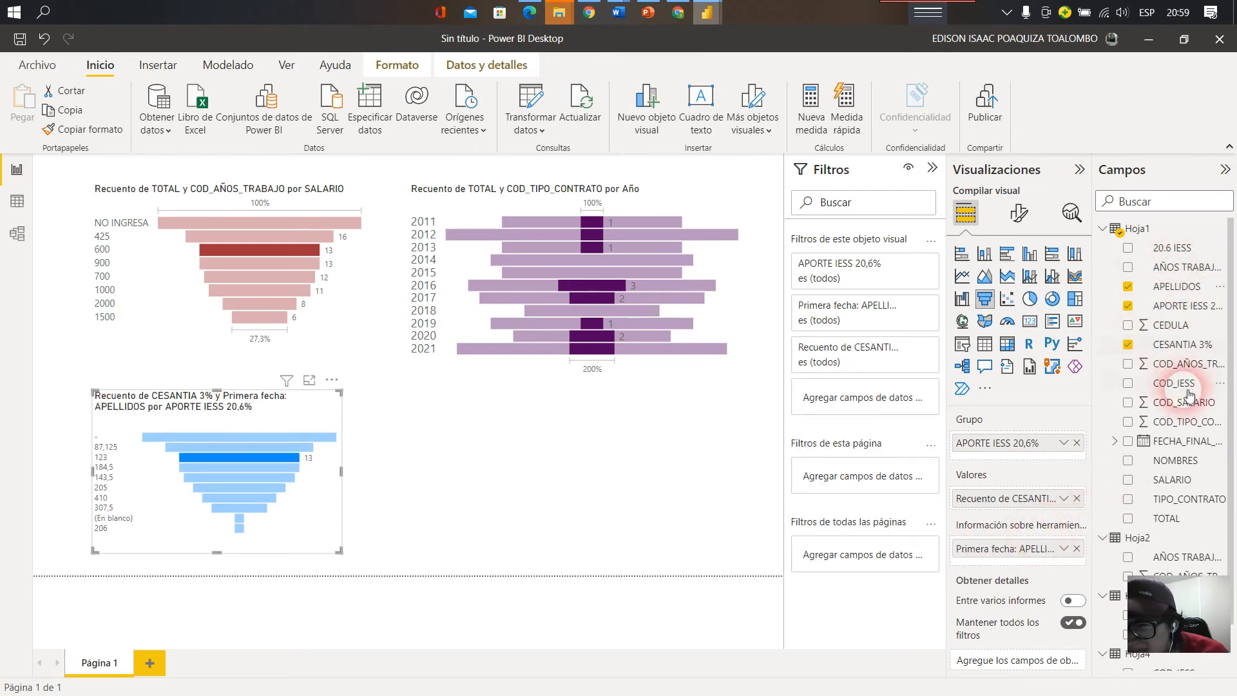
scroll(1185, 399, "down", 1)
left_click_drag(1175, 409, 1068, 558)
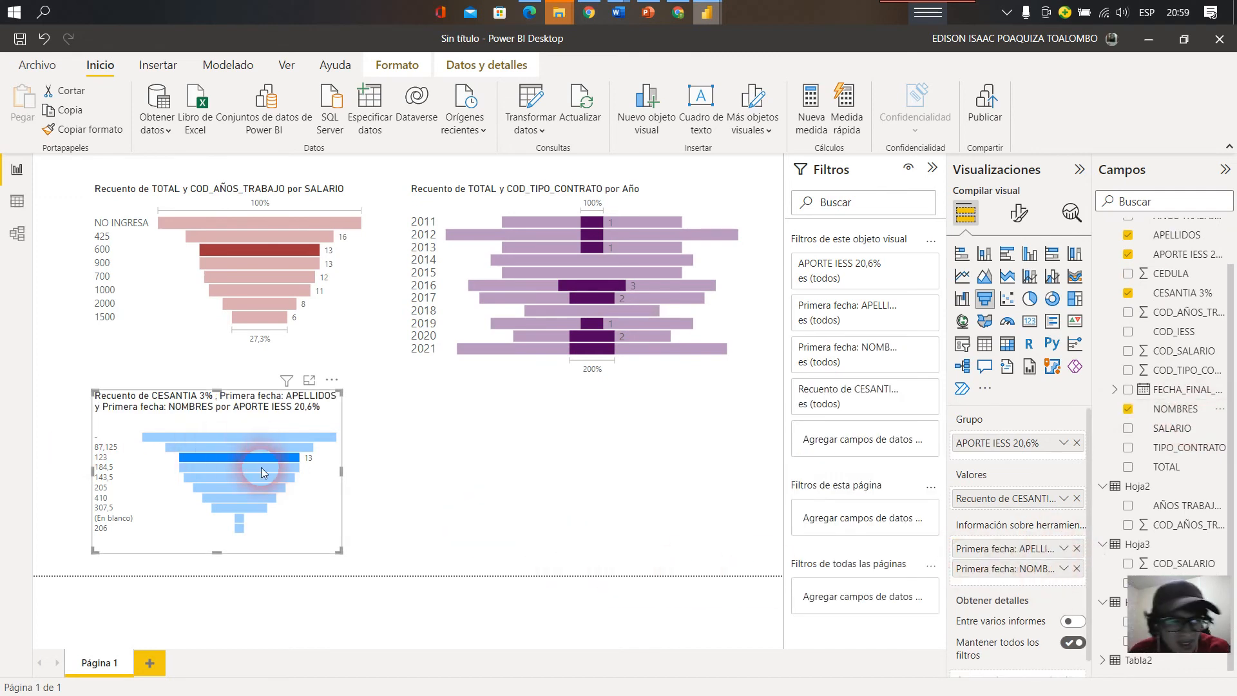
- Widen the APORTE IESS 20,6% funnel chart by extending its right edge so the longer title and bars have more room
left_click_drag(341, 472, 395, 480)
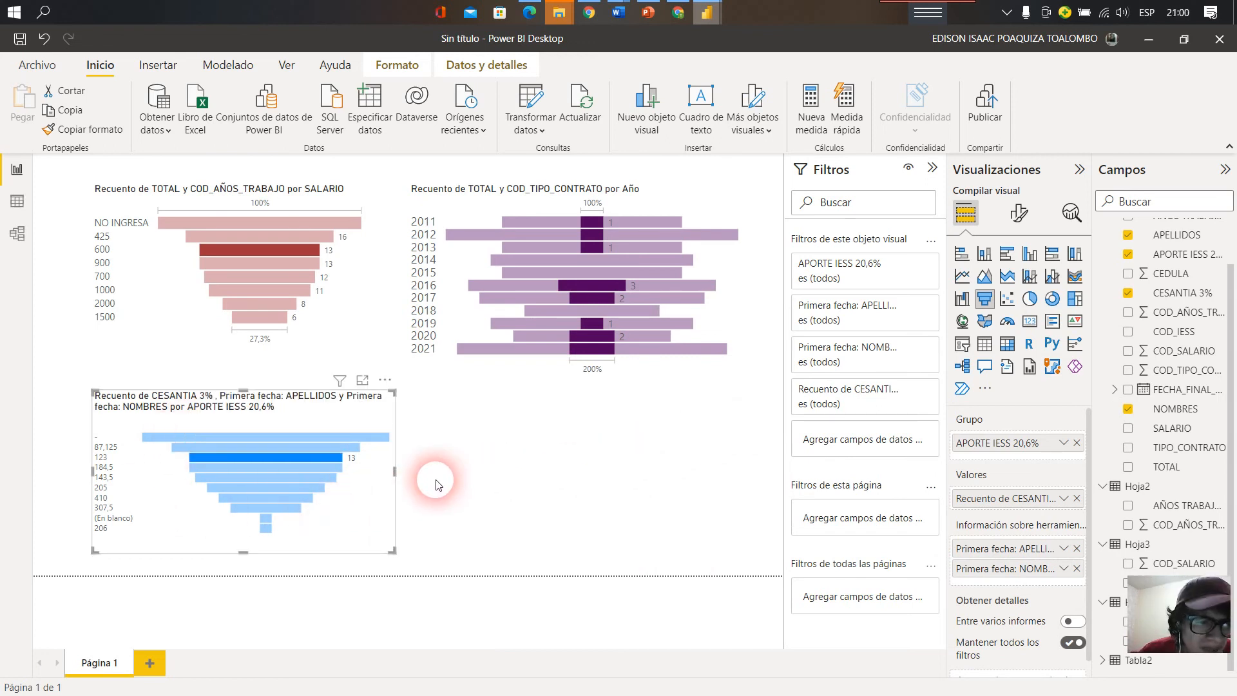
mouse_move(214, 443)
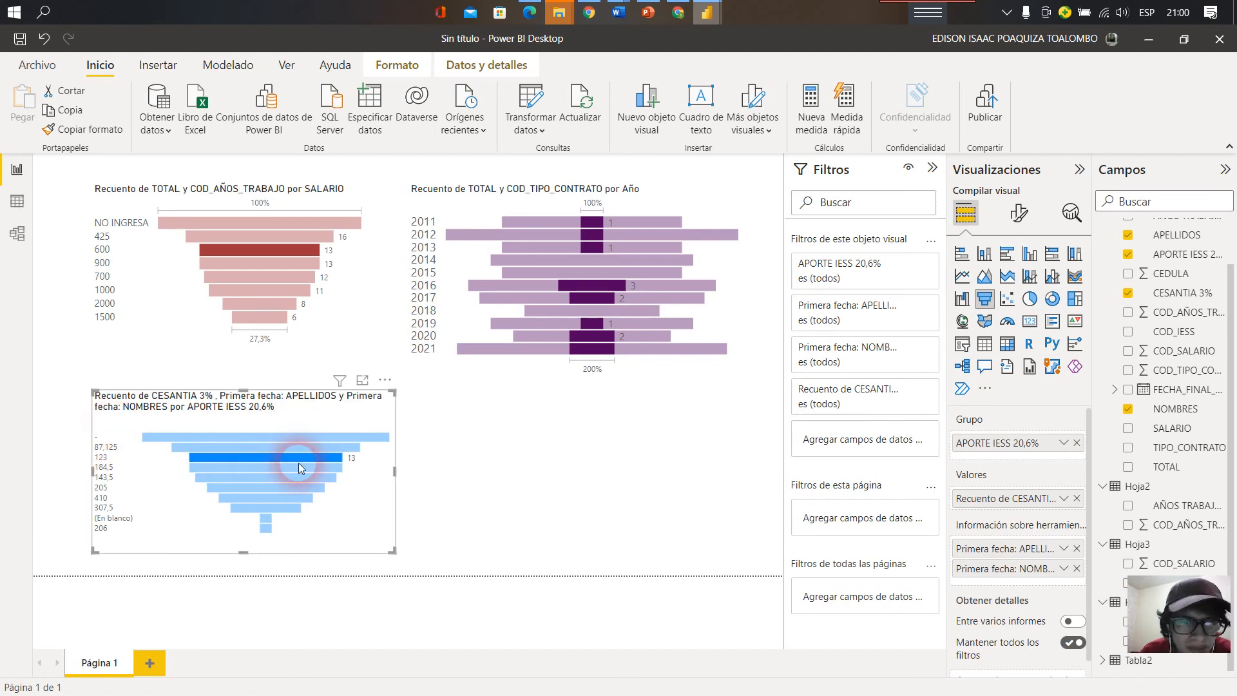
left_click(434, 464)
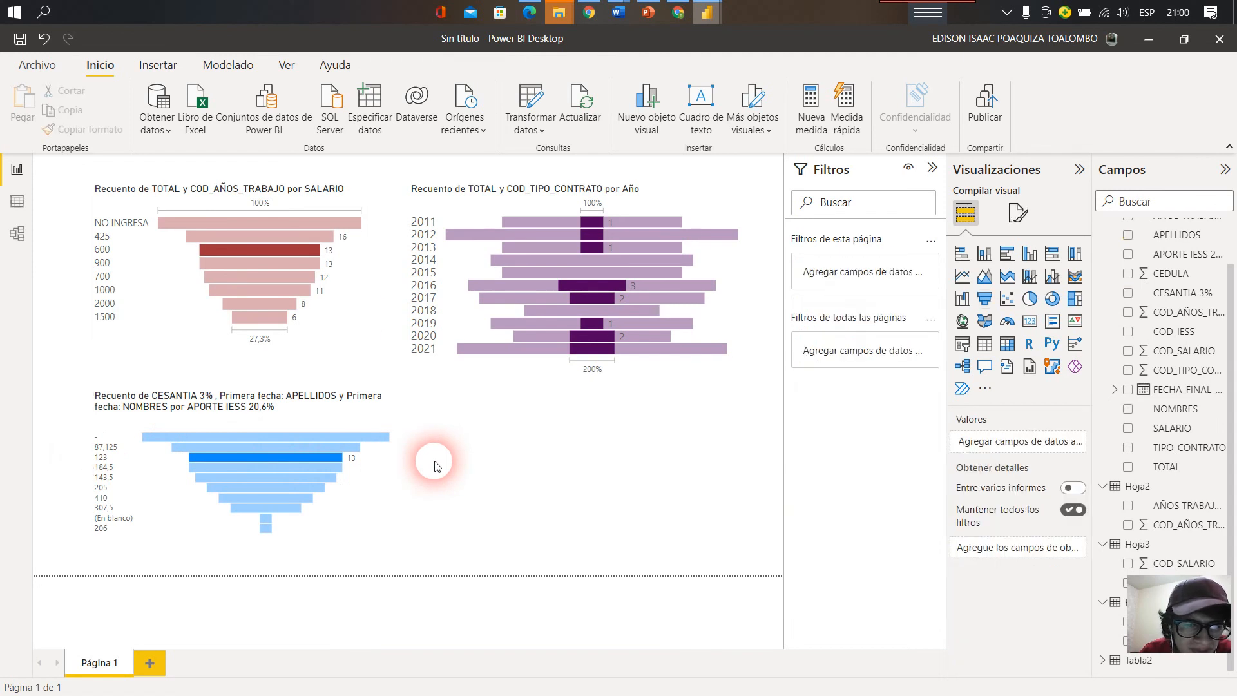
- Clear the 600 bar highlight in the SALARIO funnel chart and convert that visual to a line chart
left_click(294, 264)
left_click(293, 265)
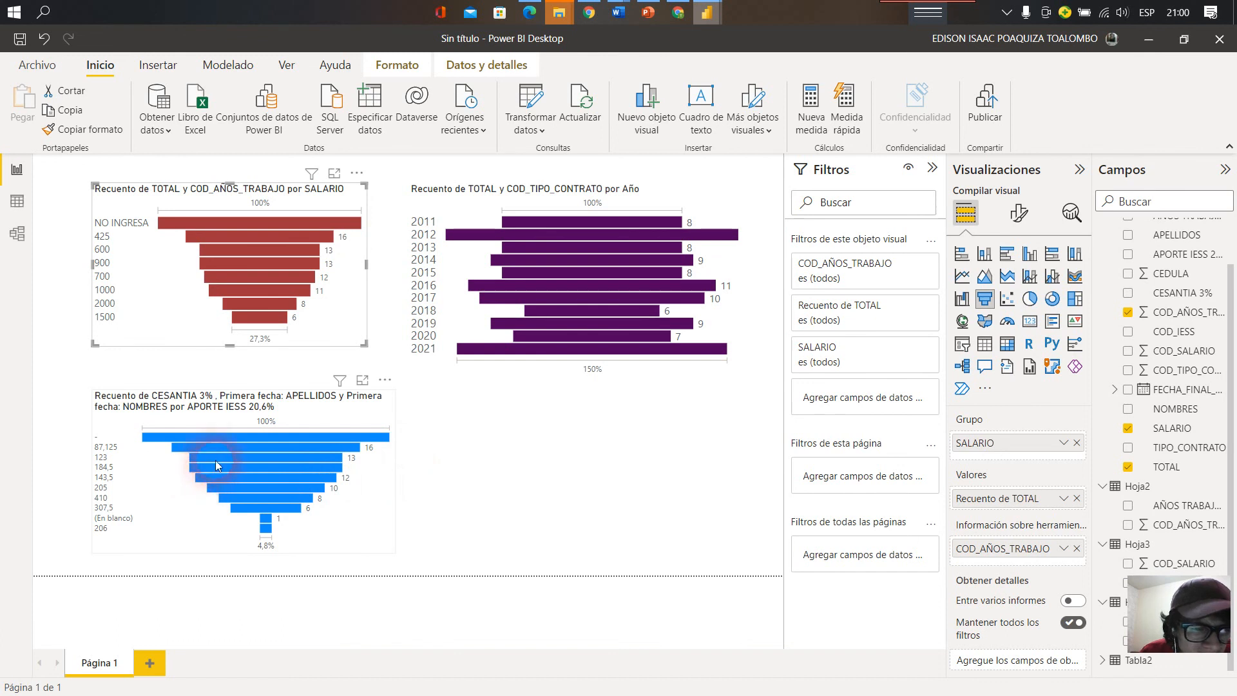
left_click(173, 474)
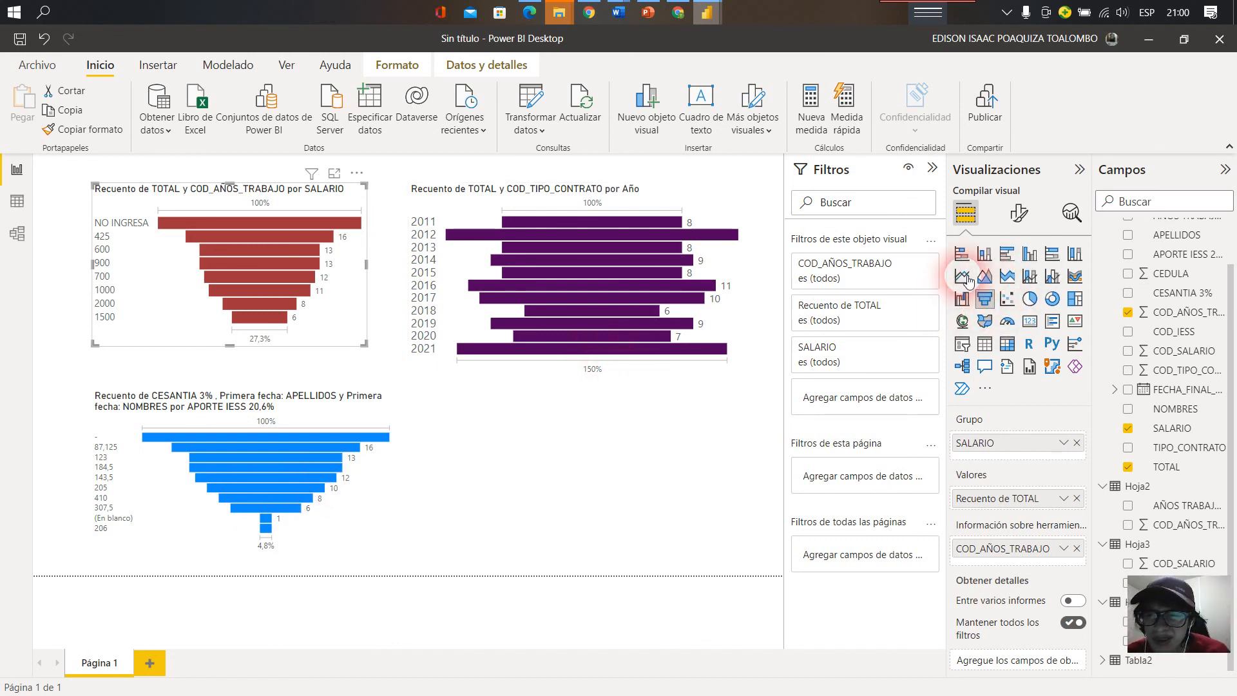
left_click(969, 279)
left_click(628, 451)
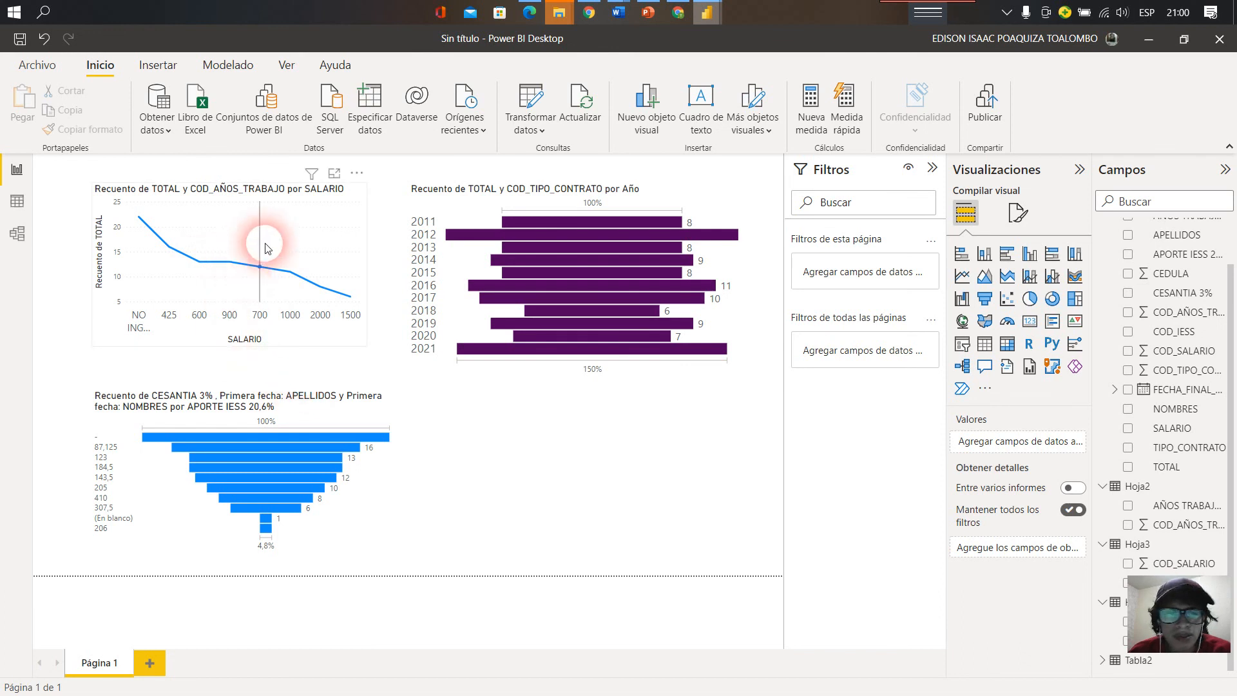
mouse_move(294, 221)
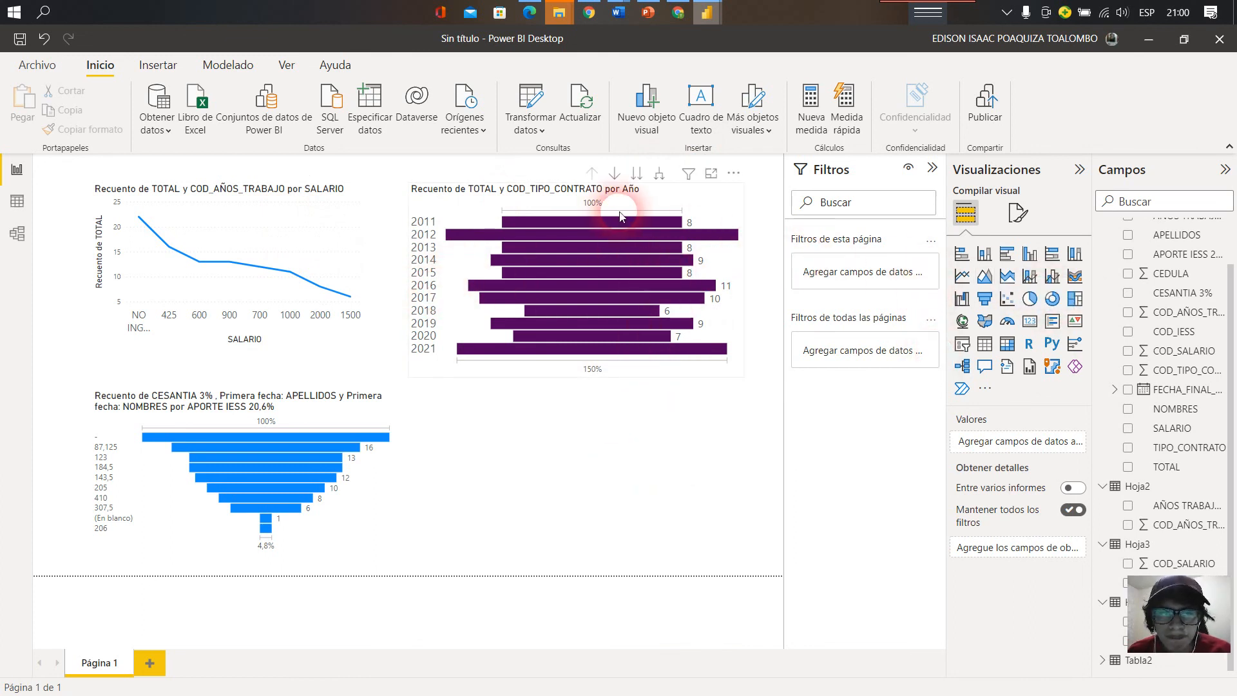
left_click(1007, 12)
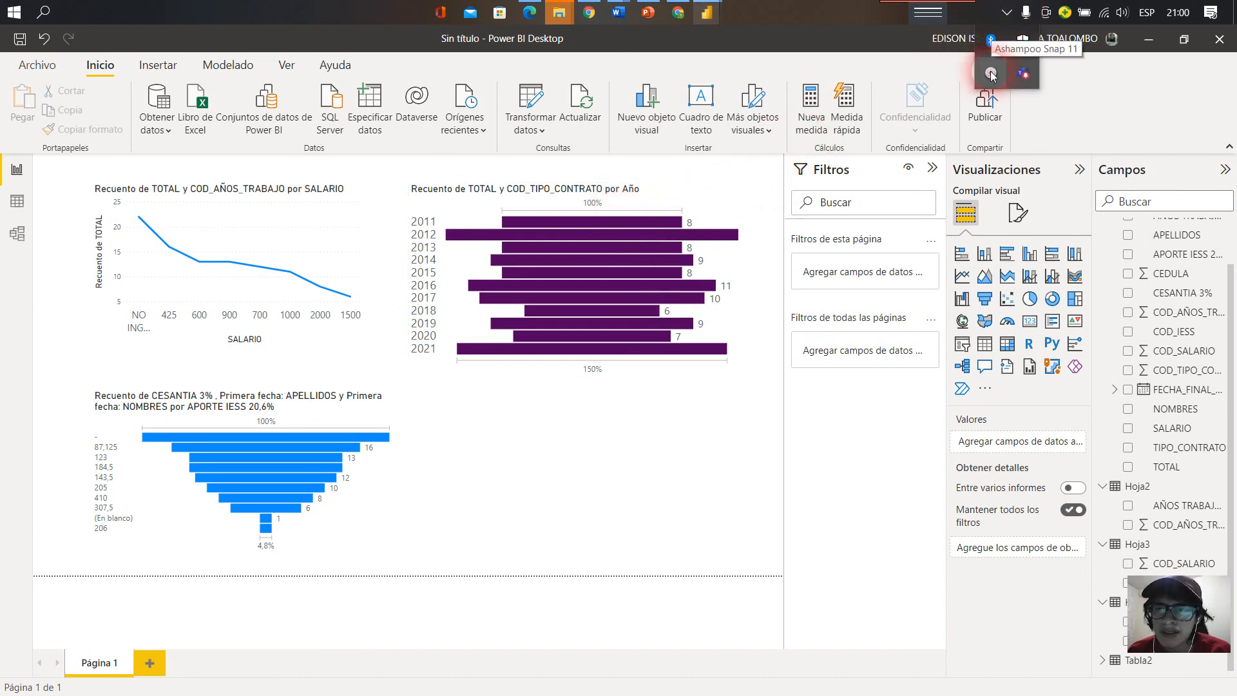